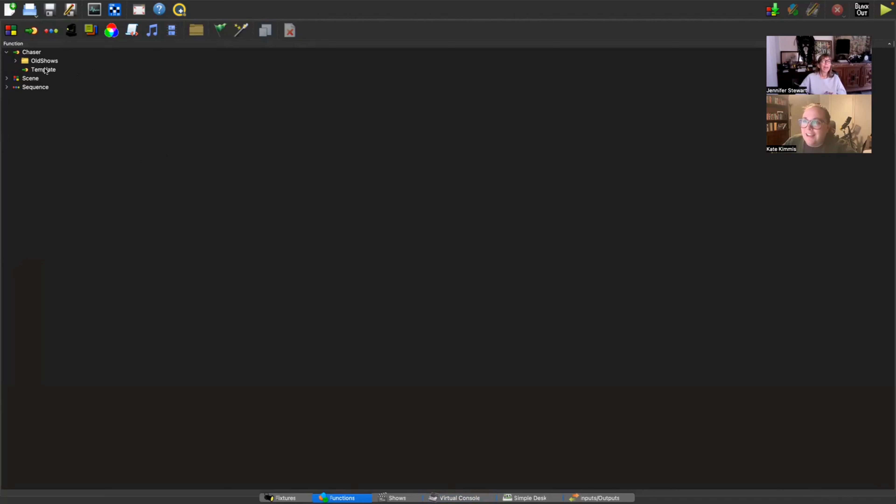
Step: Clone the Template chaser and name the copy NewShow
{"action": "right_click", "coordinate": [46, 70]}
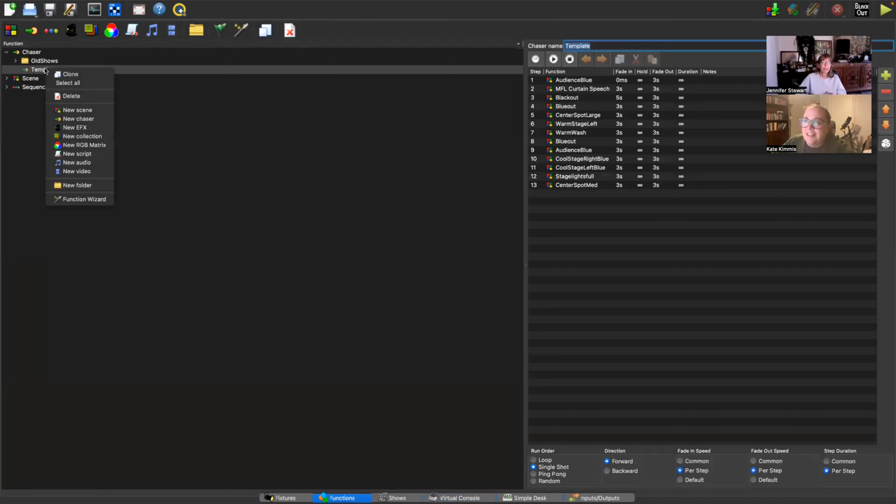
{"action": "left_click", "coordinate": [70, 75]}
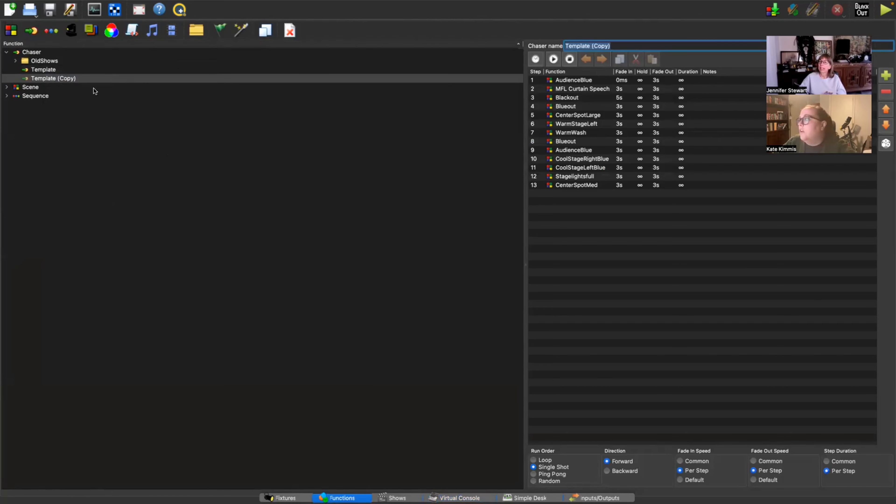
{"action": "left_click", "coordinate": [616, 46]}
{"action": "left_click_drag", "start_coordinate": [616, 45], "coordinate": [564, 43]}
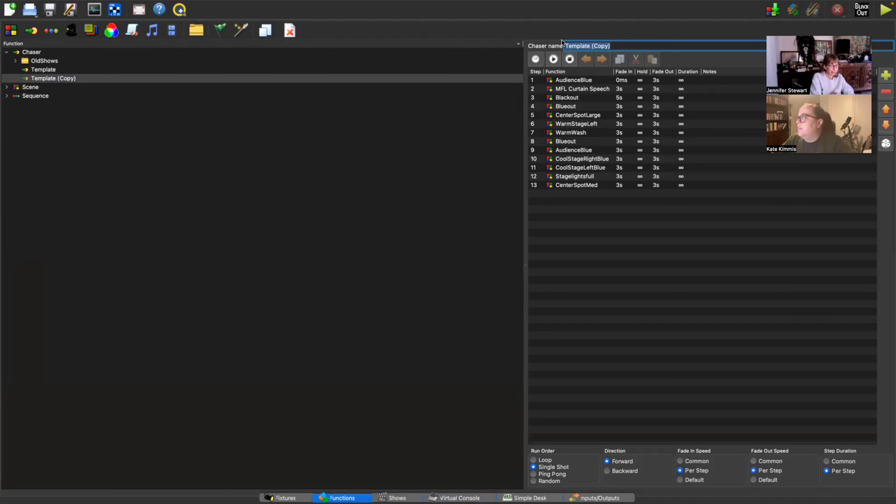
{"action": "type", "text": "NewShow"}
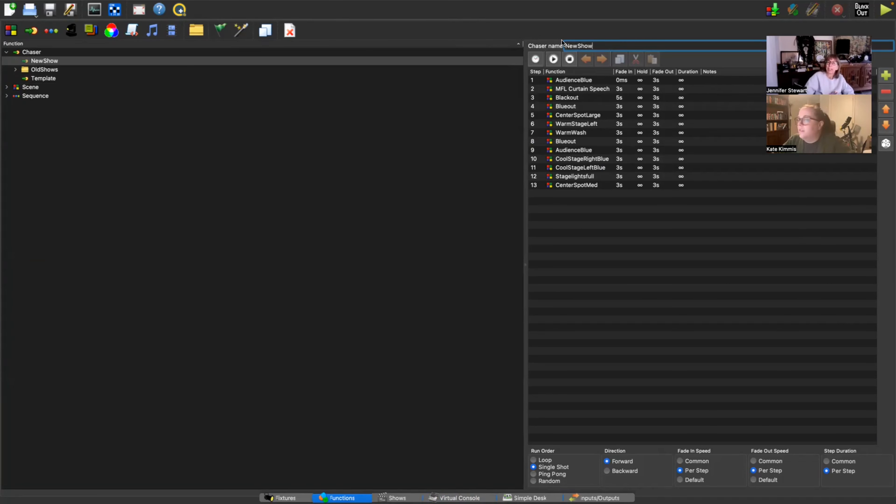
{"action": "left_click", "coordinate": [651, 216]}
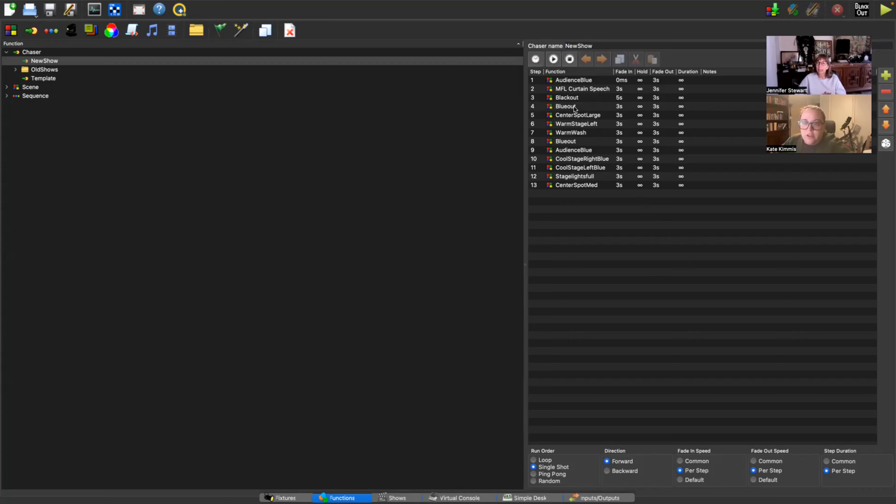
Step: Remove steps 5 to 13, CenterSpotLarge through CenterSpotMed, and the Blackout step from the NewShow chaser
{"action": "left_click", "coordinate": [574, 117]}
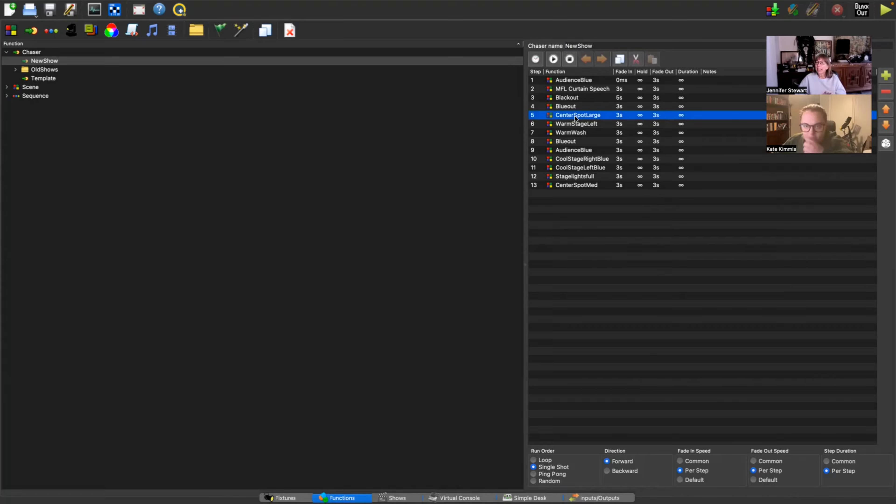
{"action": "left_click", "coordinate": [575, 186], "text": "shift"}
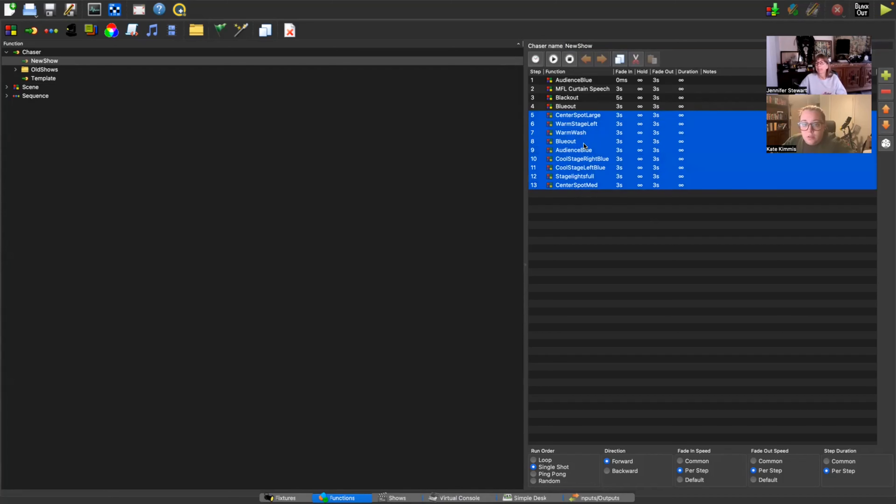
{"action": "left_click", "coordinate": [885, 92]}
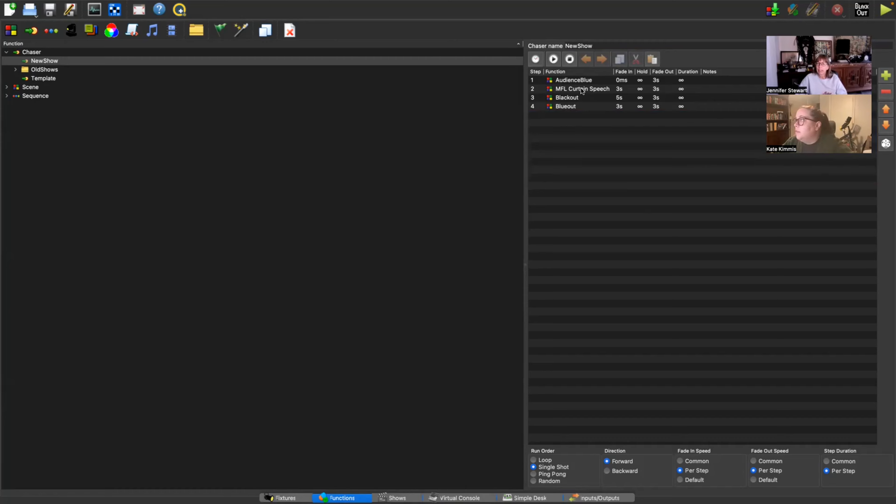
{"action": "left_click", "coordinate": [568, 101]}
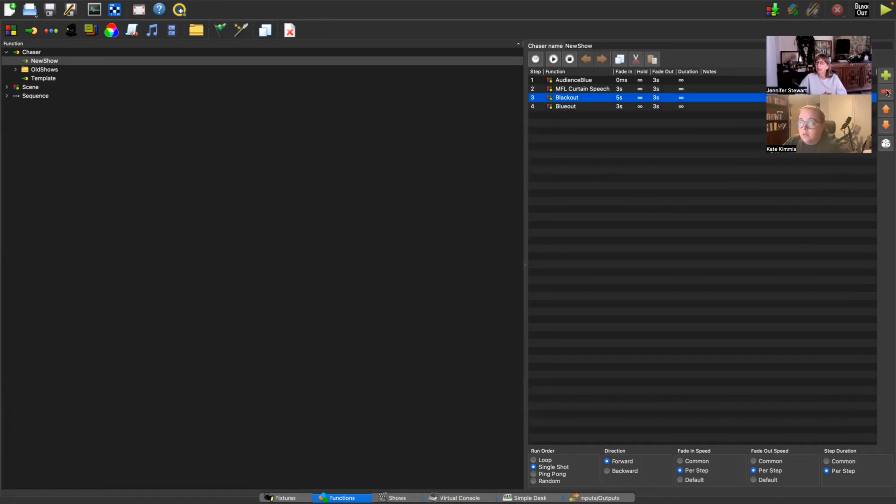
{"action": "left_click", "coordinate": [886, 92]}
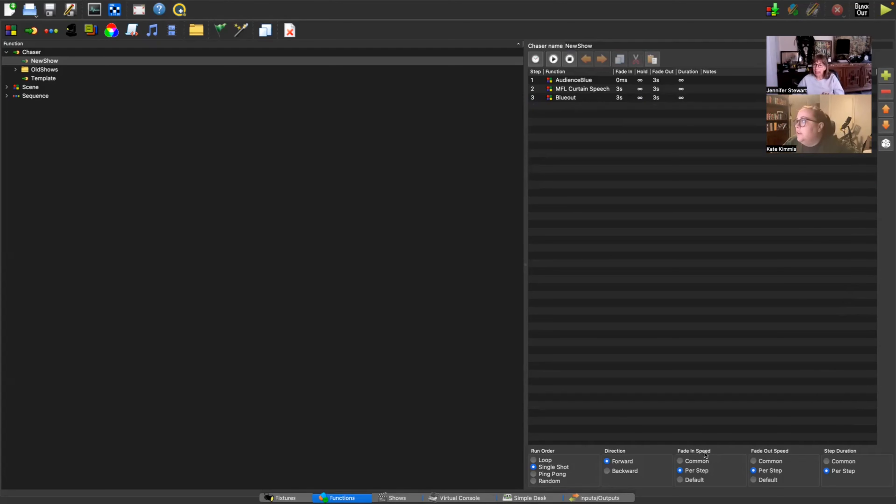
Step: Set the NewShow chaser's fade in speed, fade out speed and step duration to Common
{"action": "left_click", "coordinate": [680, 461]}
{"action": "left_click", "coordinate": [753, 461]}
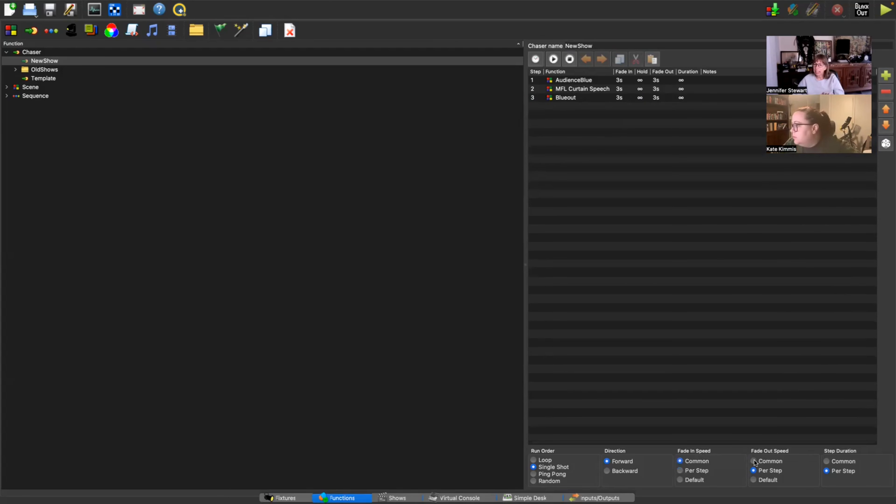
{"action": "left_click", "coordinate": [826, 461]}
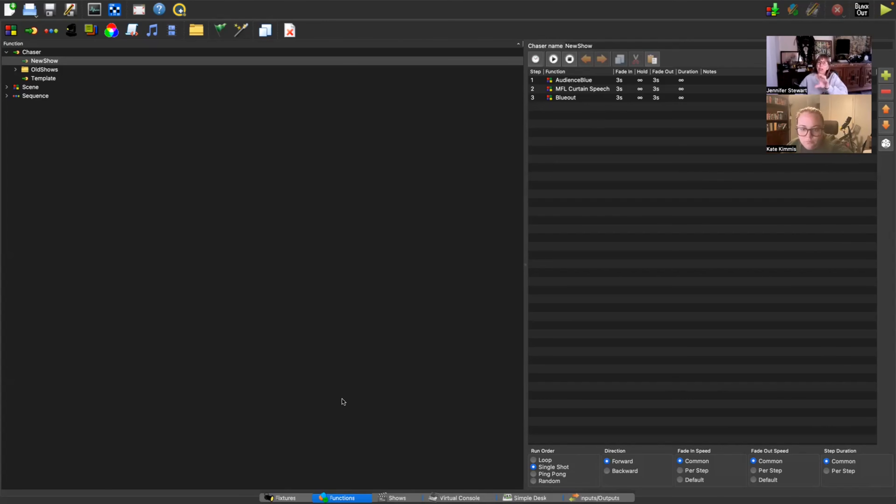
Step: Attach the NewShow chaser to the Virtual Console's cue list in place of Template
{"action": "left_click", "coordinate": [454, 497]}
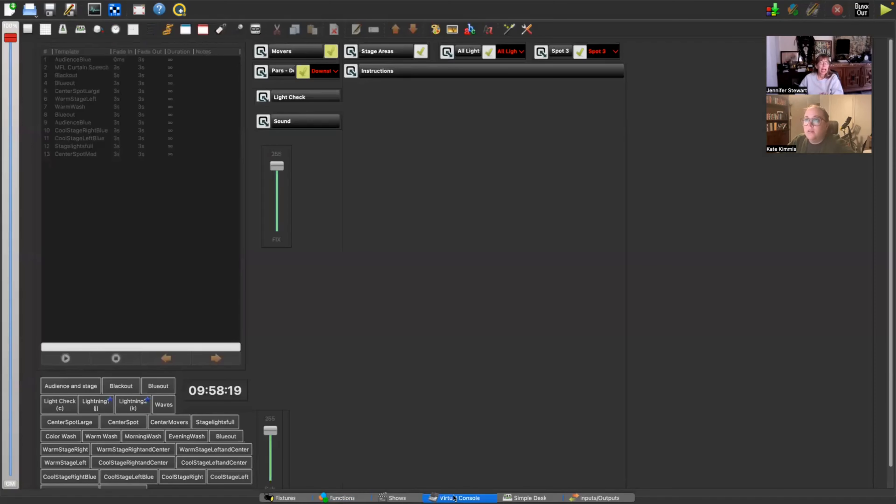
{"action": "double_click", "coordinate": [157, 200]}
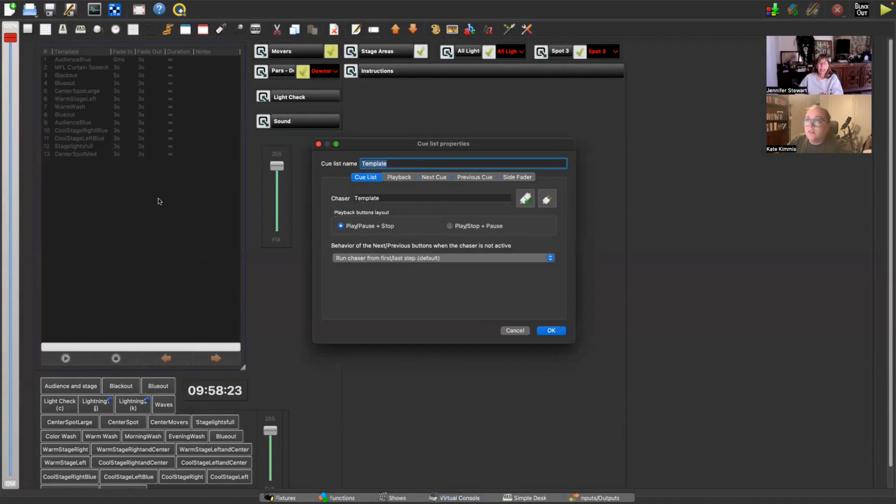
{"action": "left_click", "coordinate": [525, 199]}
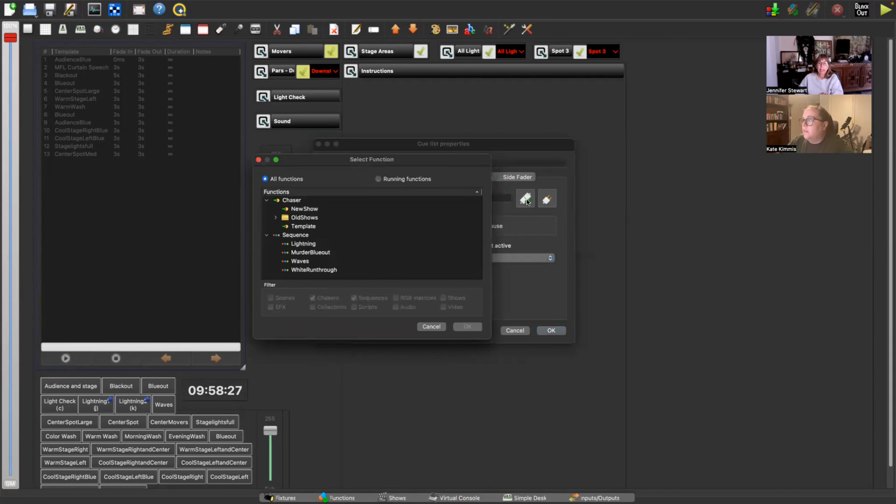
{"action": "left_click", "coordinate": [311, 209]}
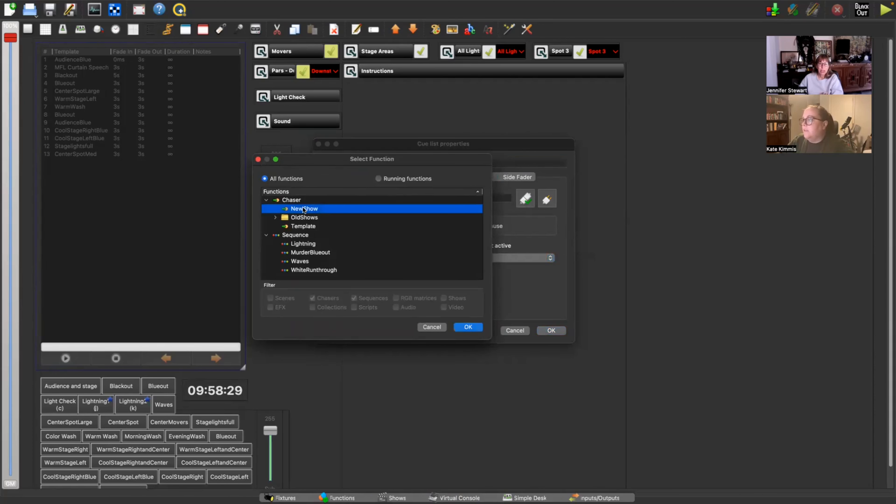
{"action": "left_click", "coordinate": [468, 327]}
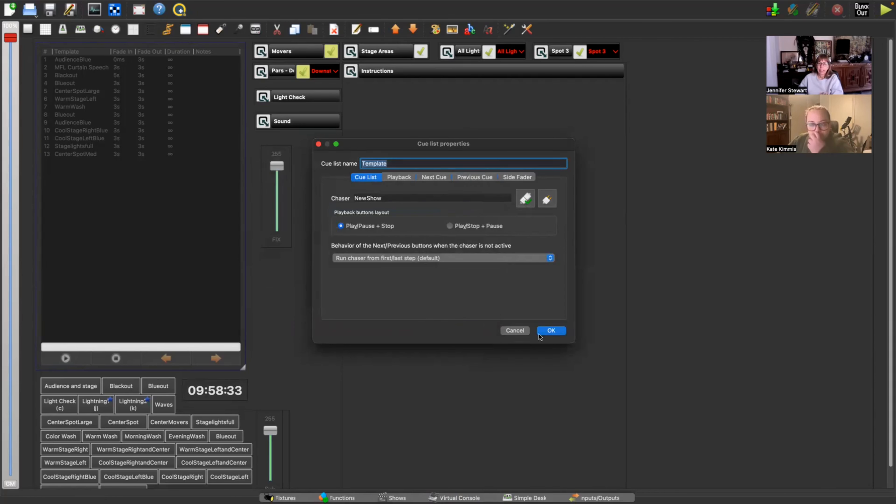
{"action": "left_click", "coordinate": [551, 330]}
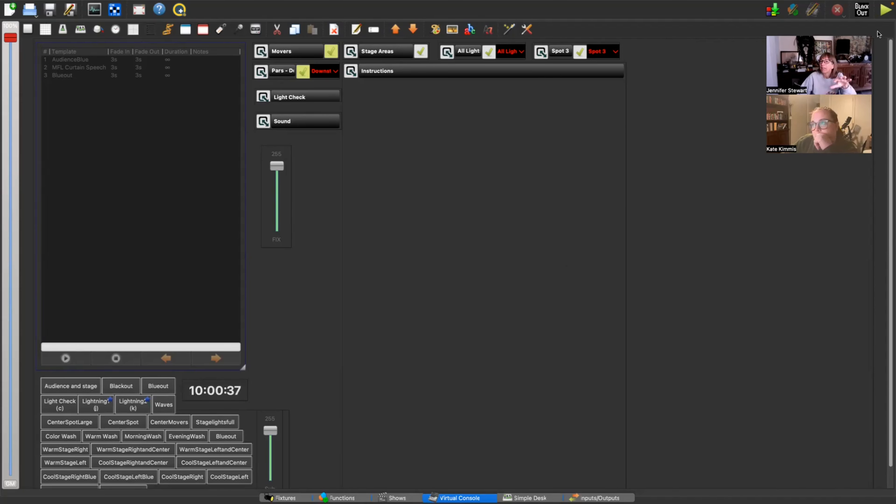
Step: Start the cue list in operate mode at AudienceBlue and check the fixtures in the monitor's DMX and 2D views
{"action": "left_click", "coordinate": [885, 11]}
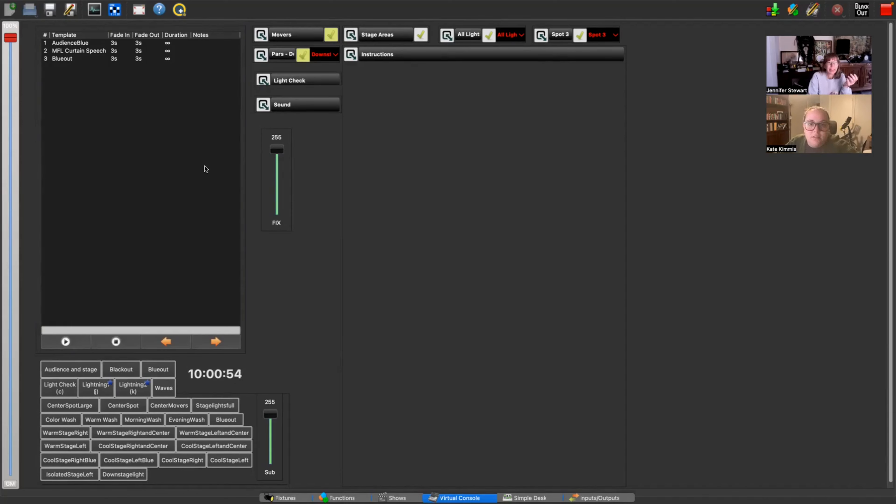
{"action": "key", "text": "space"}
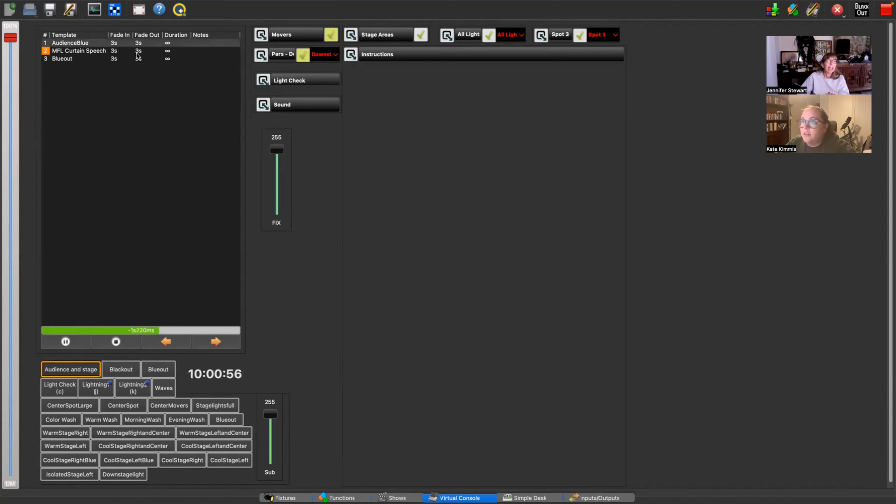
{"action": "left_click", "coordinate": [94, 10]}
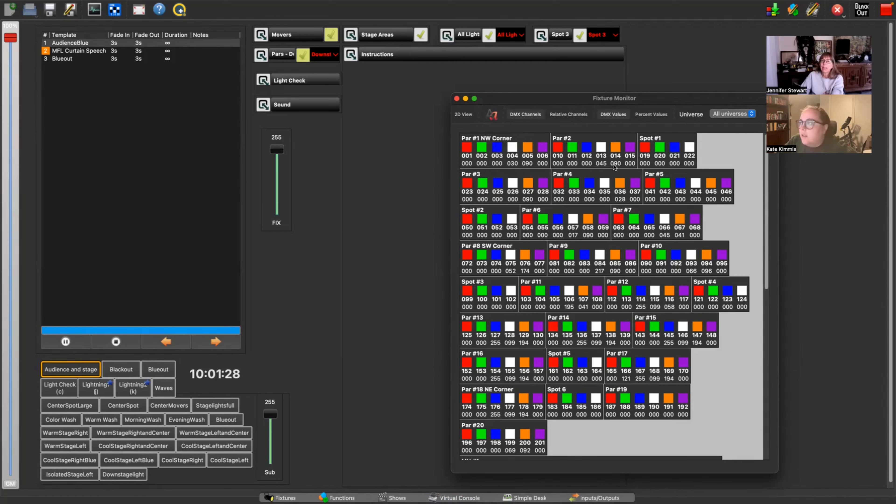
{"action": "left_click", "coordinate": [464, 114]}
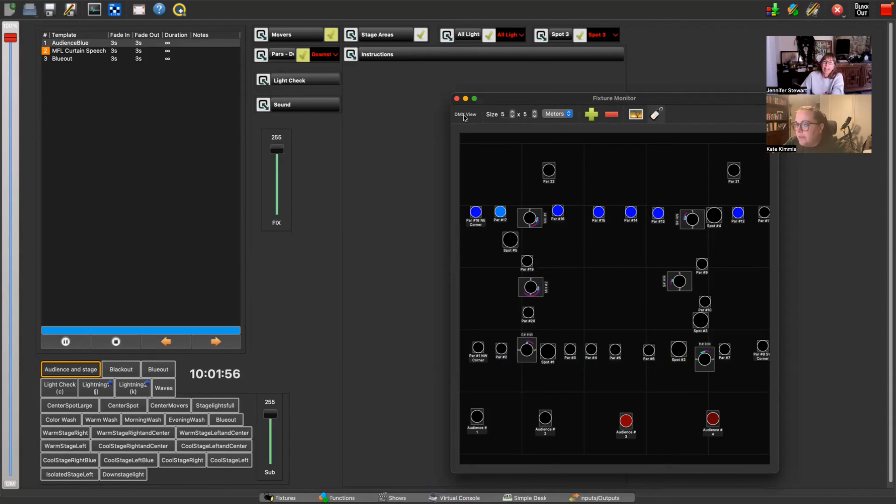
{"action": "left_click", "coordinate": [465, 114]}
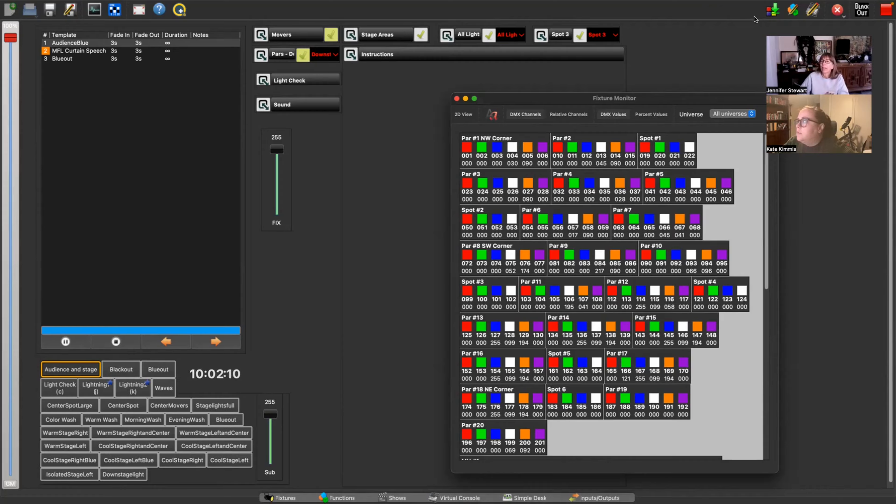
Step: Dump all current DMX channels to a scene named "L1 NS Audience" and add it to the NewShow chaser
{"action": "left_click", "coordinate": [771, 12]}
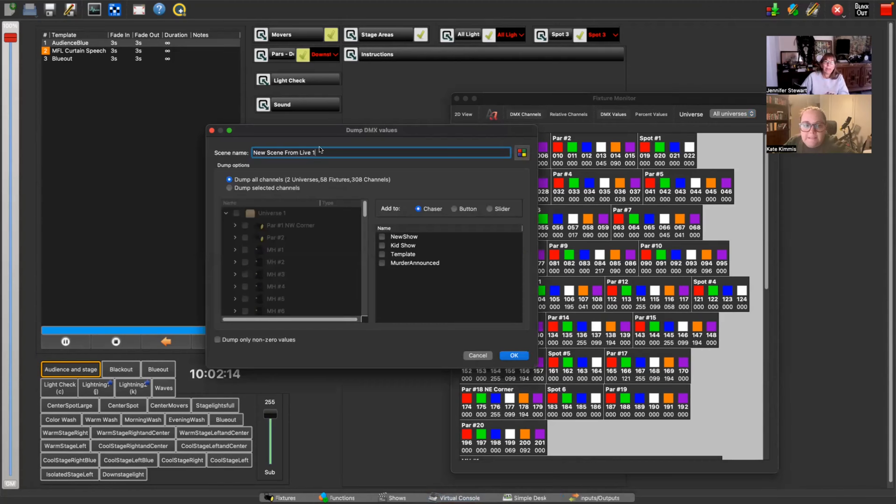
{"action": "left_click_drag", "start_coordinate": [316, 153], "coordinate": [218, 154]}
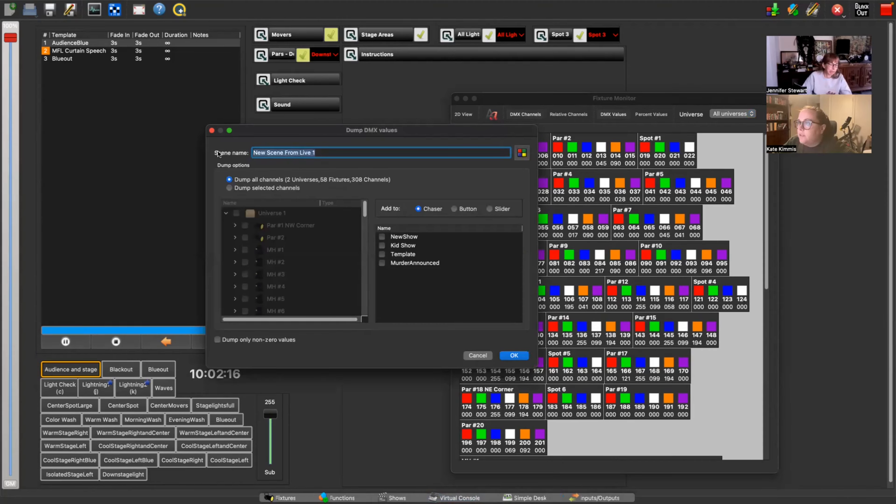
{"action": "type", "text": "L1"}
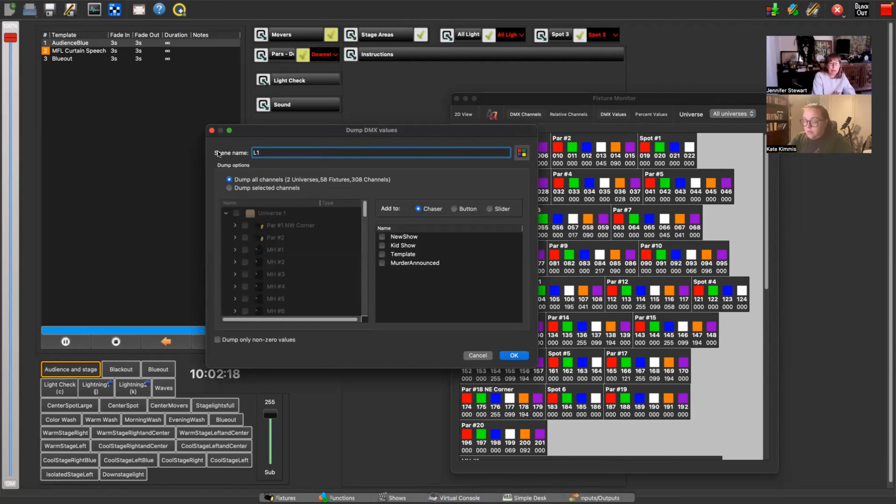
{"action": "type", "text": " N"}
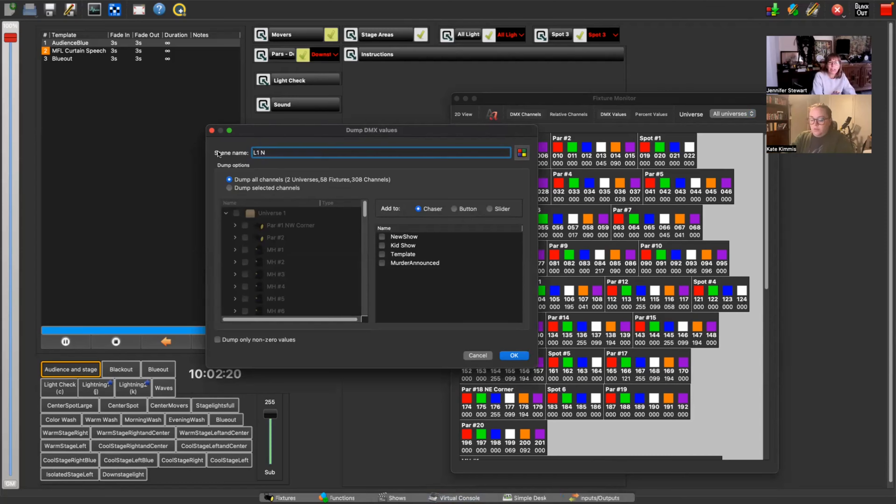
{"action": "type", "text": "S Au"}
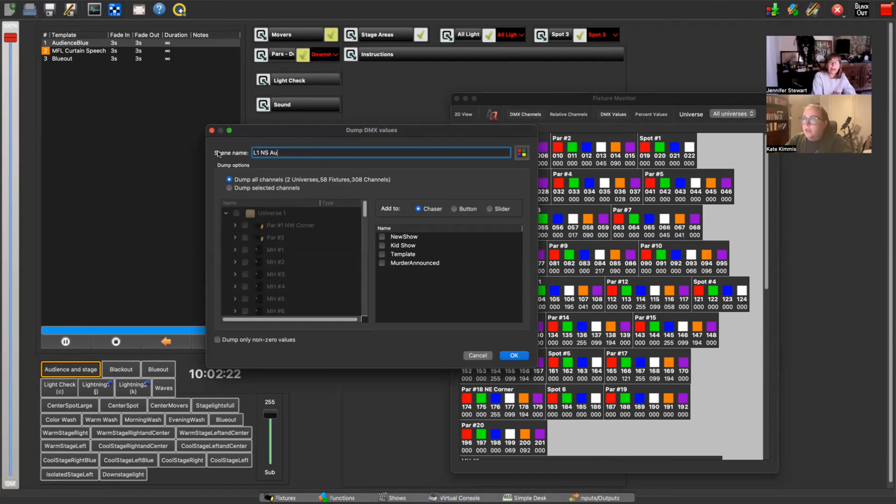
{"action": "type", "text": "dience"}
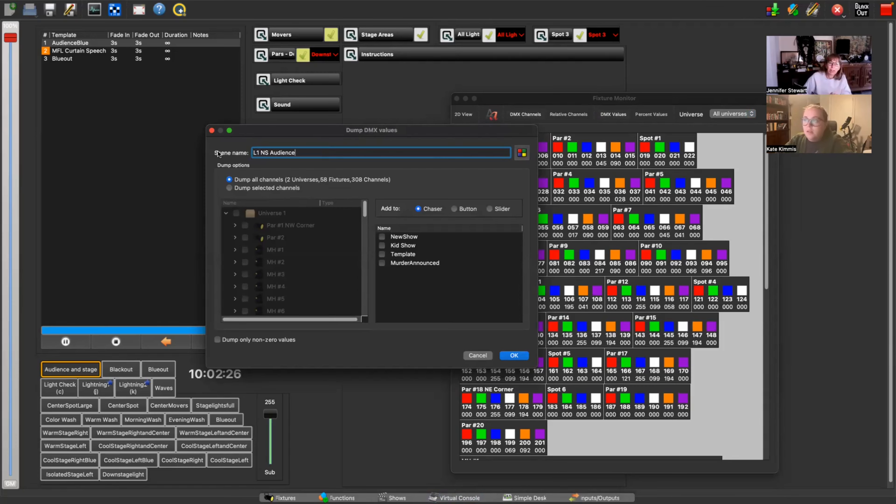
{"action": "left_click", "coordinate": [381, 238]}
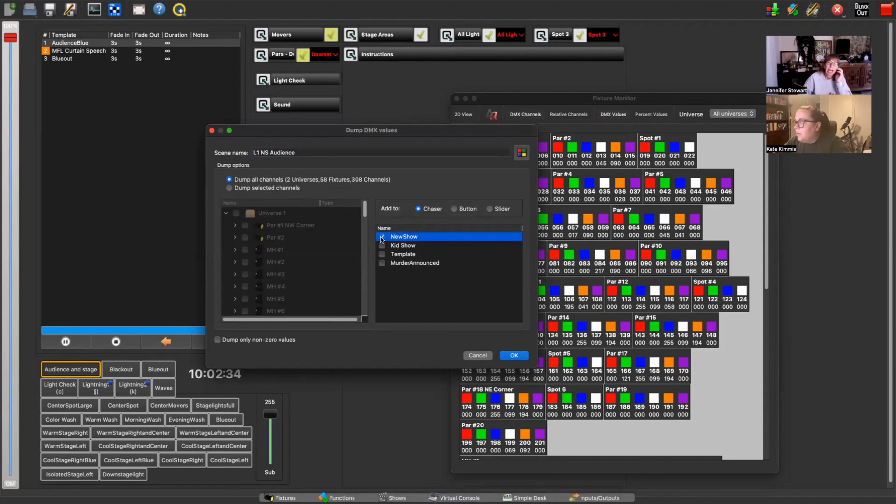
{"action": "left_click", "coordinate": [514, 355]}
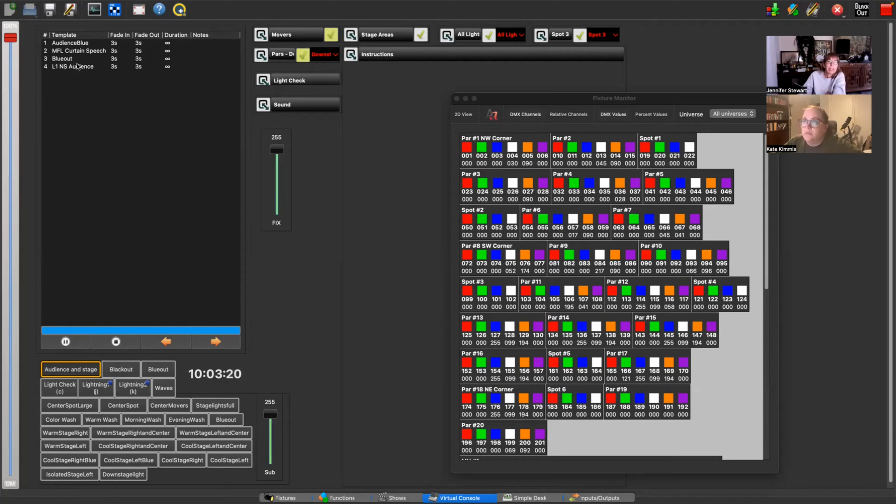
Step: Advance the cue list to MFL Curtain Speech and show the fixture monitor in 2D view
{"action": "key", "text": "space"}
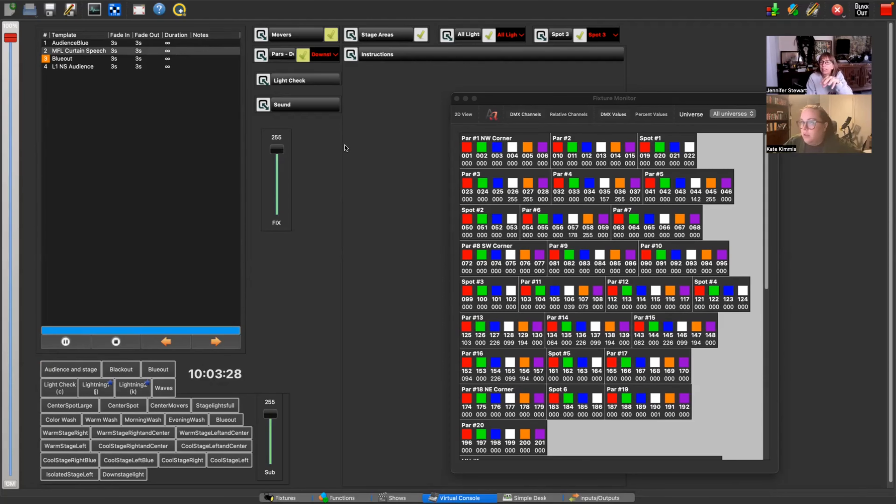
{"action": "left_click", "coordinate": [463, 114]}
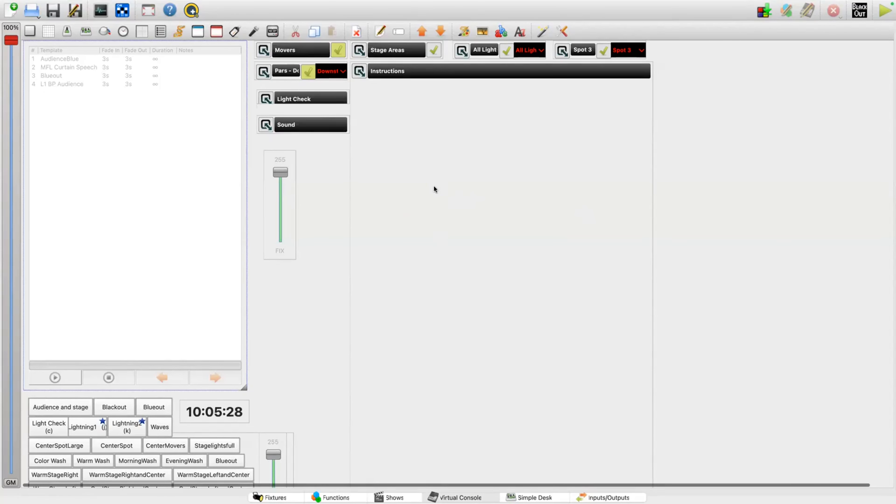
Step: Switch the console to operate mode and start the cue list at the AudienceBlue cue
{"action": "left_click", "coordinate": [884, 10]}
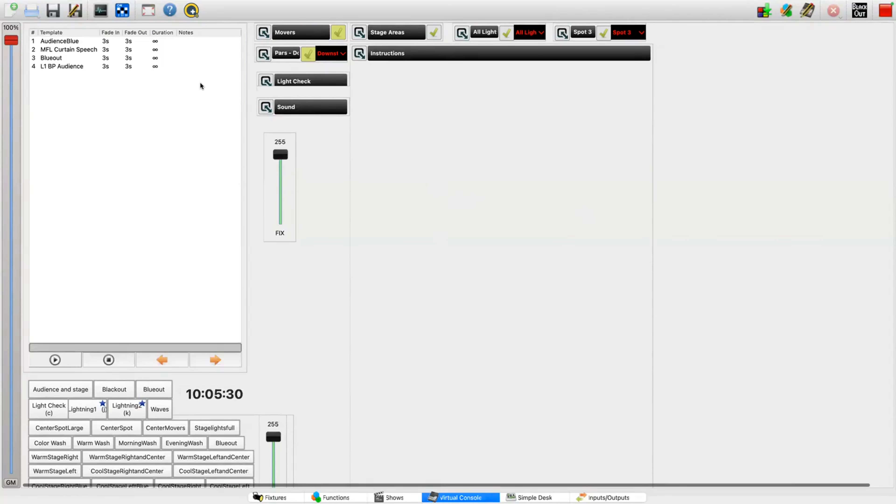
{"action": "key", "text": "space"}
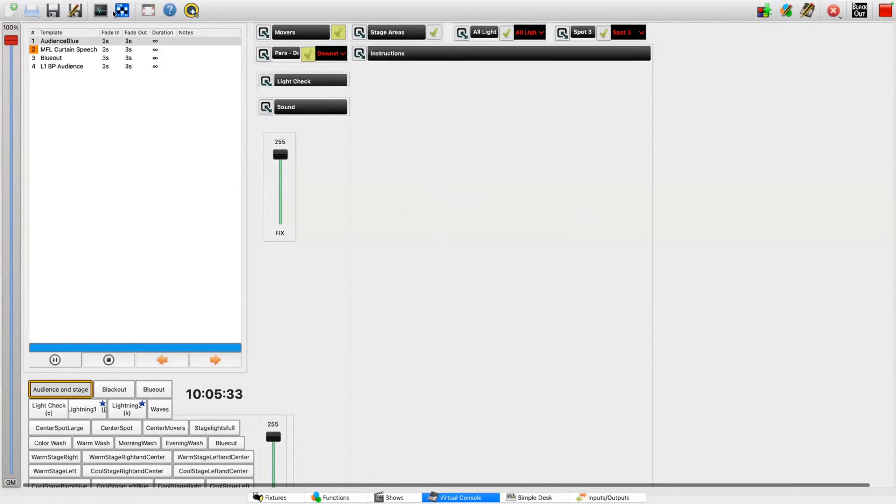
Step: Open the fixture monitor in its DMX channel view and advance the cue list to MFL Curtain Speech
{"action": "left_click", "coordinate": [103, 11]}
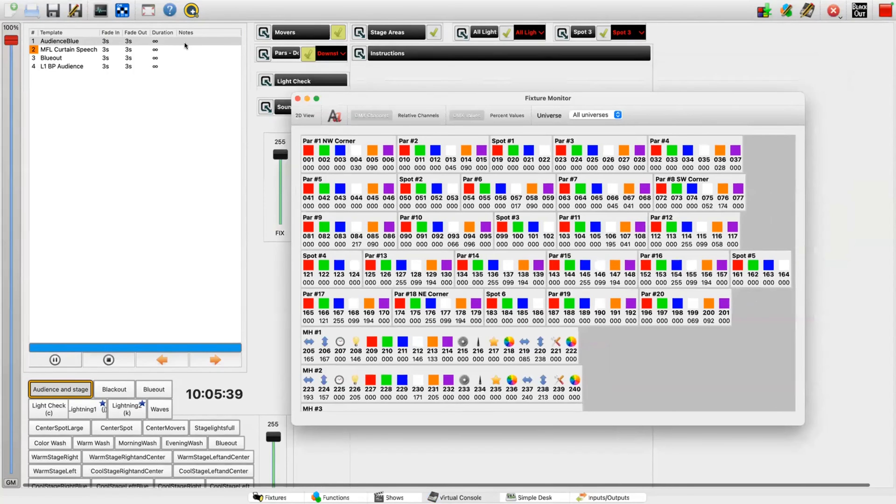
{"action": "left_click", "coordinate": [114, 95]}
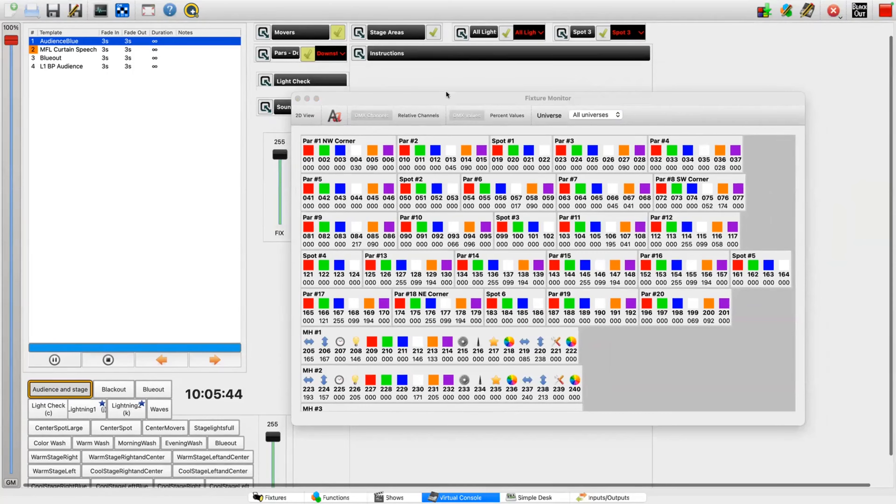
{"action": "left_click", "coordinate": [438, 78]}
{"action": "scroll", "coordinate": [438, 79], "scroll_direction": "up", "scroll_amount": 1}
{"action": "key", "text": "space"}
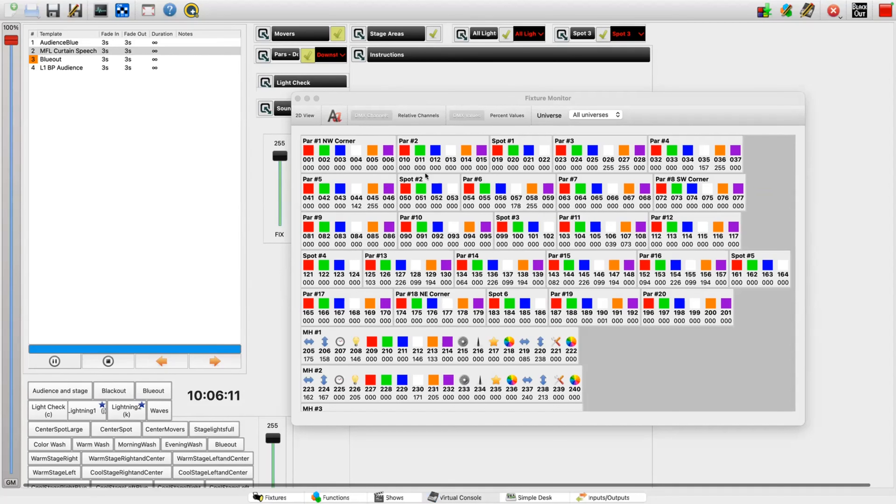
Step: Dump all current DMX channels to a scene named "L2 BP Curtain Speech" and add it to the Barefoot in the Park chaser
{"action": "left_click", "coordinate": [763, 10]}
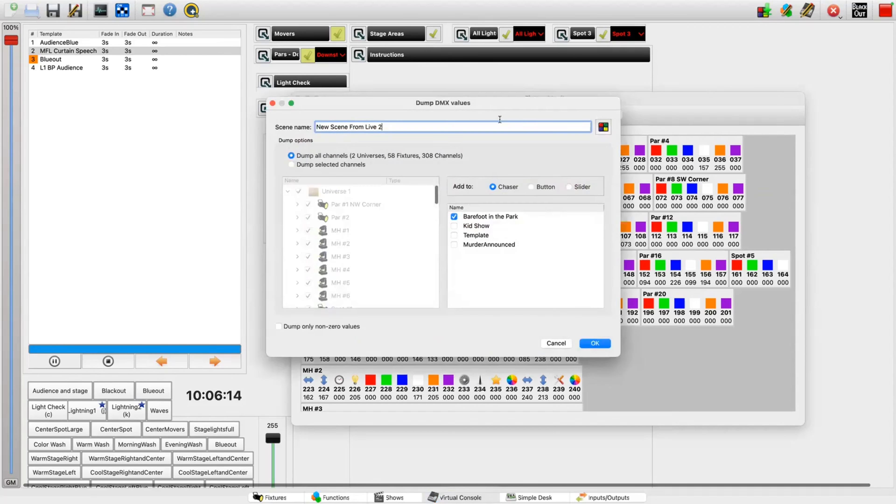
{"action": "right_click", "coordinate": [395, 126]}
{"action": "left_click", "coordinate": [396, 126]}
{"action": "right_click", "coordinate": [390, 128]}
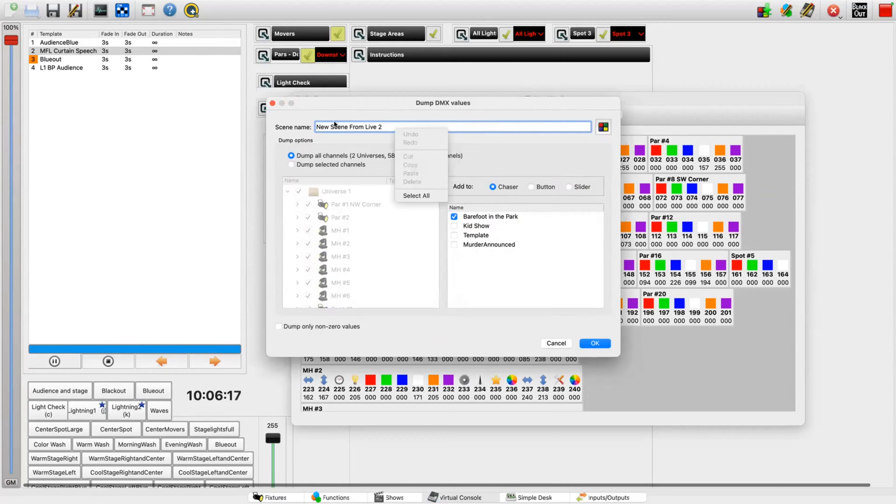
{"action": "left_click", "coordinate": [385, 127]}
{"action": "key", "text": "BackSpace"}
{"action": "key", "text": "BackSpace"}
{"action": "key", "text": "BackSpace"}
{"action": "key", "text": "BackSpace"}
{"action": "key", "text": "BackSpace"}
{"action": "key", "text": "BackSpace"}
{"action": "key", "text": "BackSpace"}
{"action": "key", "text": "BackSpace"}
{"action": "key", "text": "BackSpace"}
{"action": "key", "text": "BackSpace"}
{"action": "key", "text": "BackSpace"}
{"action": "key", "text": "BackSpace"}
{"action": "key", "text": "BackSpace"}
{"action": "key", "text": "BackSpace"}
{"action": "key", "text": "BackSpace"}
{"action": "key", "text": "BackSpace"}
{"action": "key", "text": "BackSpace"}
{"action": "key", "text": "BackSpace"}
{"action": "key", "text": "BackSpace"}
{"action": "key", "text": "BackSpace"}
{"action": "key", "text": "BackSpace"}
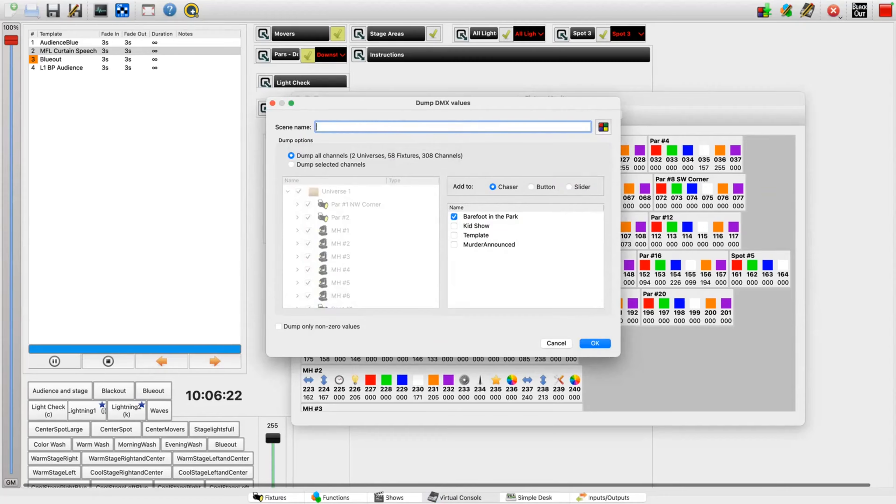
{"action": "type", "text": "L2 BP Curtain Speech"}
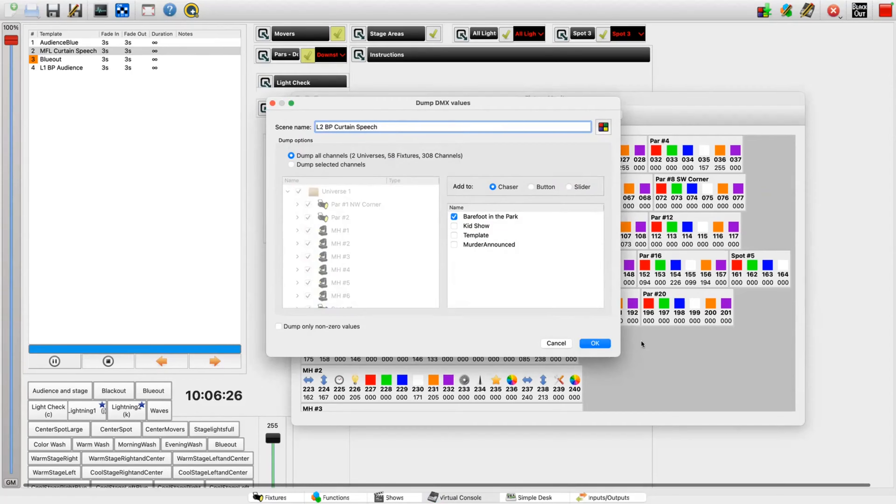
{"action": "left_click", "coordinate": [599, 344]}
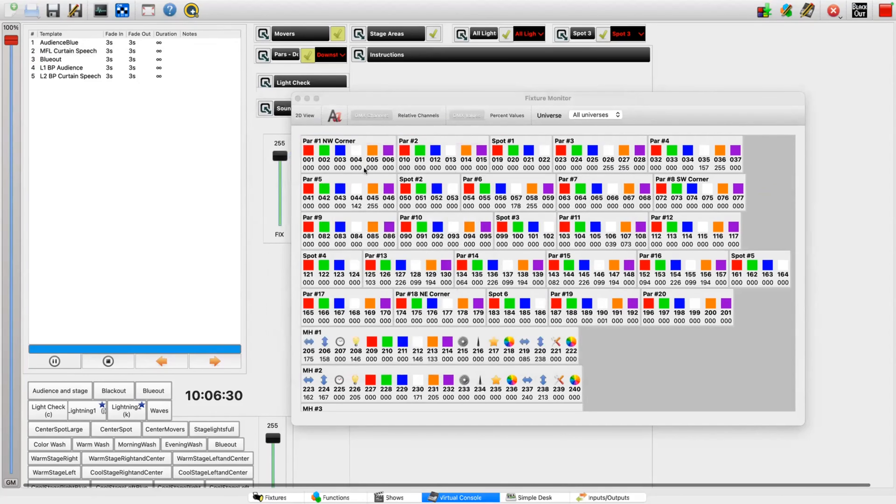
Step: Advance to the Blueout cue and dump all channels to a scene named "L3 BP Blueout" in the Barefoot in the Park chaser
{"action": "key", "text": "space"}
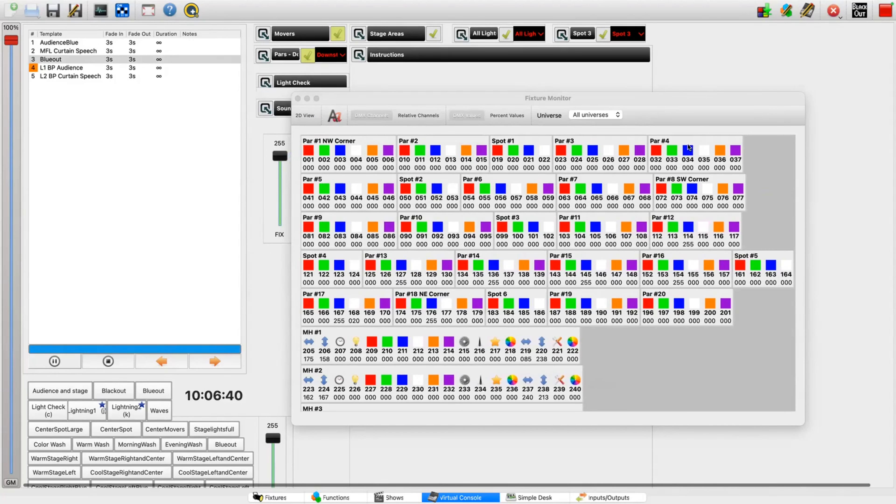
{"action": "left_click", "coordinate": [764, 10]}
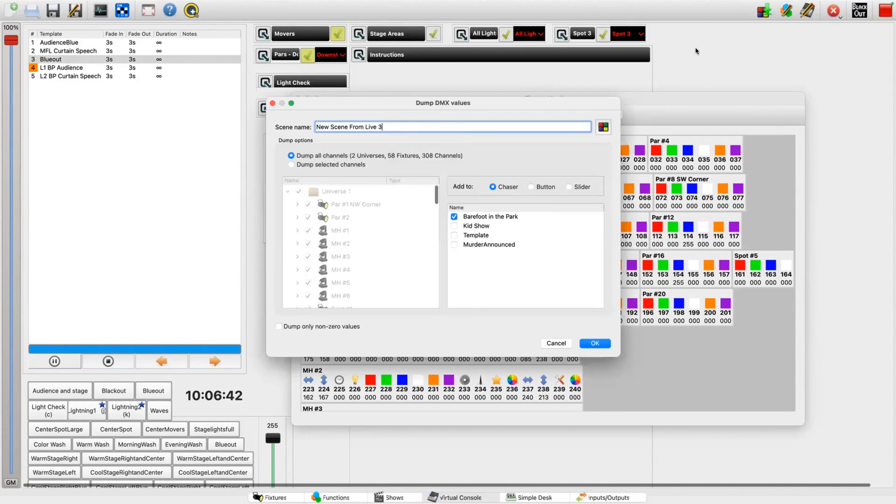
{"action": "left_click_drag", "start_coordinate": [383, 128], "coordinate": [272, 119]}
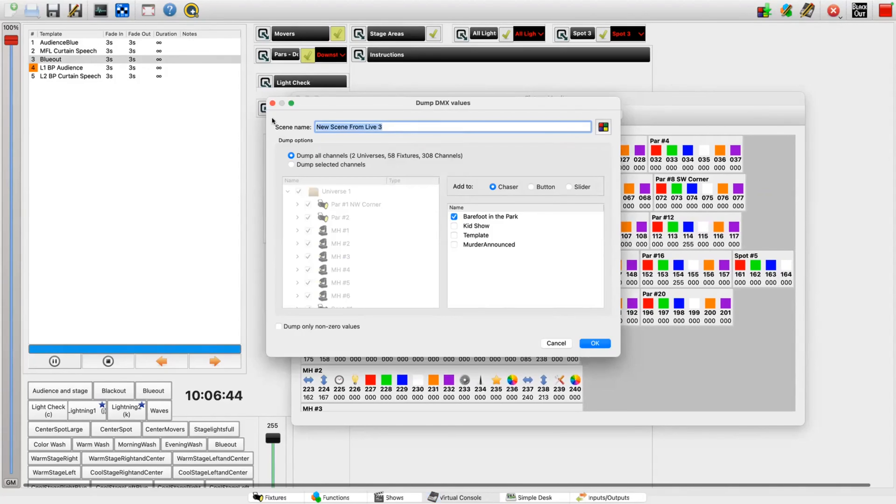
{"action": "type", "text": "L3 BP Blu"}
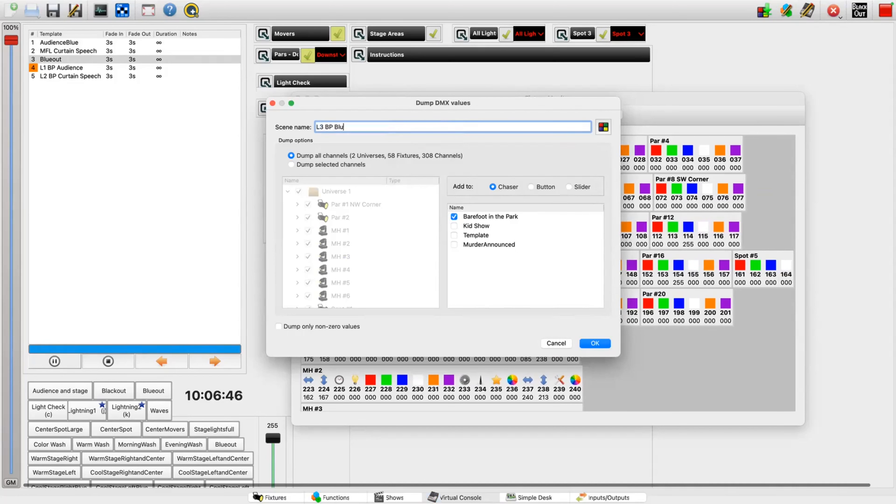
{"action": "type", "text": "eout"}
{"action": "left_click", "coordinate": [594, 344]}
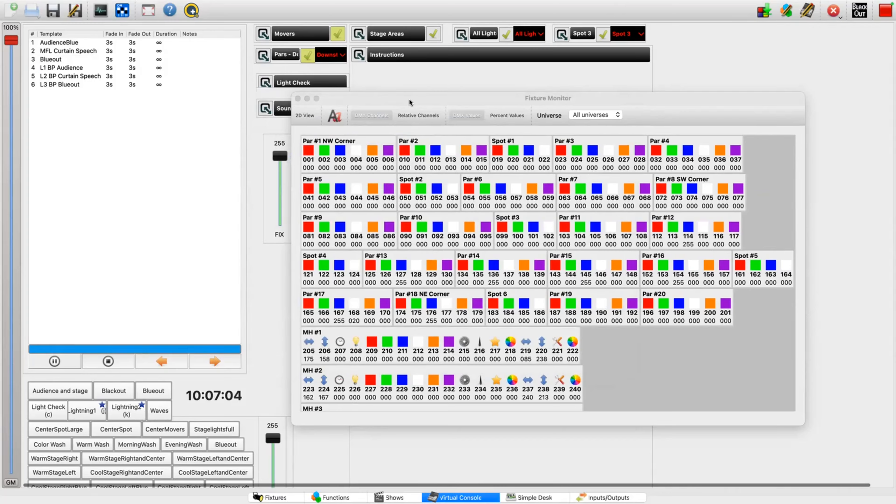
Step: Stop the running cue list and switch the console back to design mode
{"action": "key", "text": "Escape"}
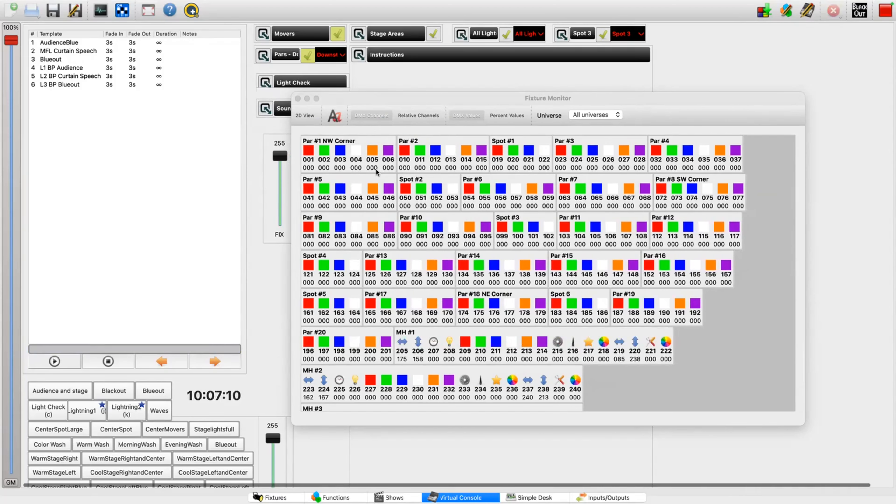
{"action": "left_click", "coordinate": [348, 100]}
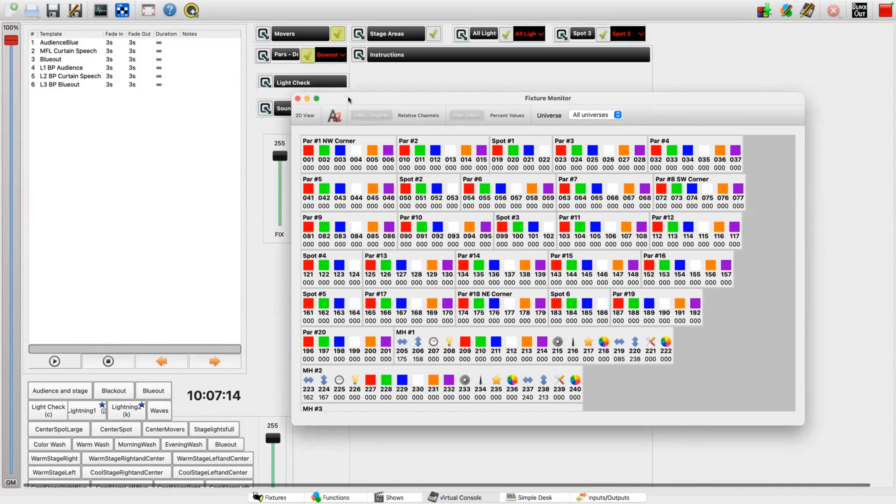
{"action": "left_click", "coordinate": [877, 12]}
{"action": "left_click", "coordinate": [877, 12]}
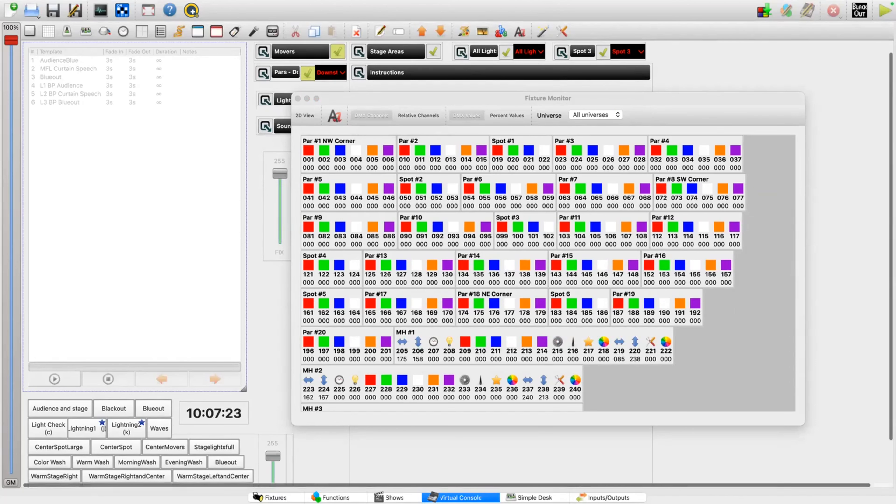
Step: Close the fixture monitor and remove the AudienceBlue, MFL Curtain Speech and Blueout steps from the Barefoot in the Park chaser
{"action": "left_click", "coordinate": [331, 497]}
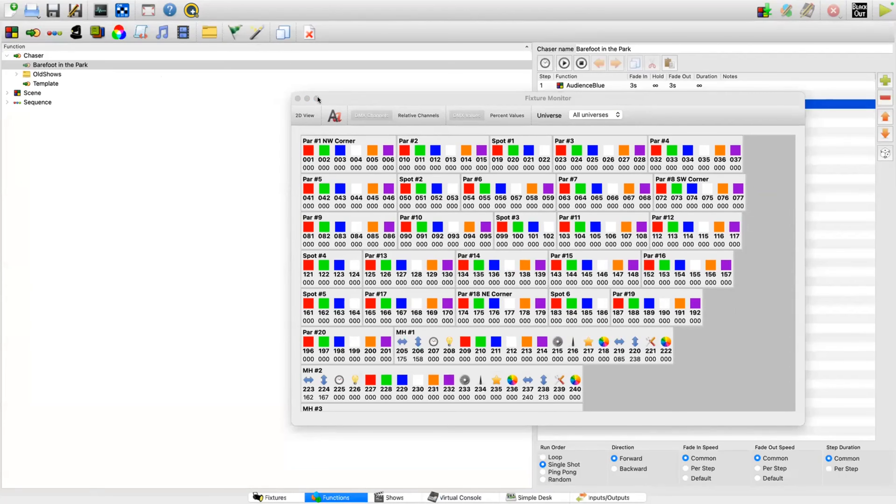
{"action": "left_click", "coordinate": [296, 98]}
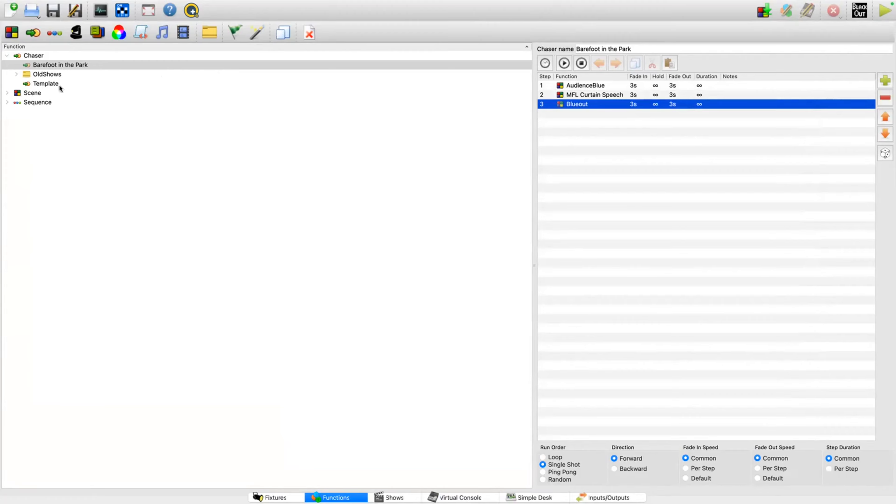
{"action": "left_click", "coordinate": [100, 142]}
{"action": "left_click", "coordinate": [45, 83]}
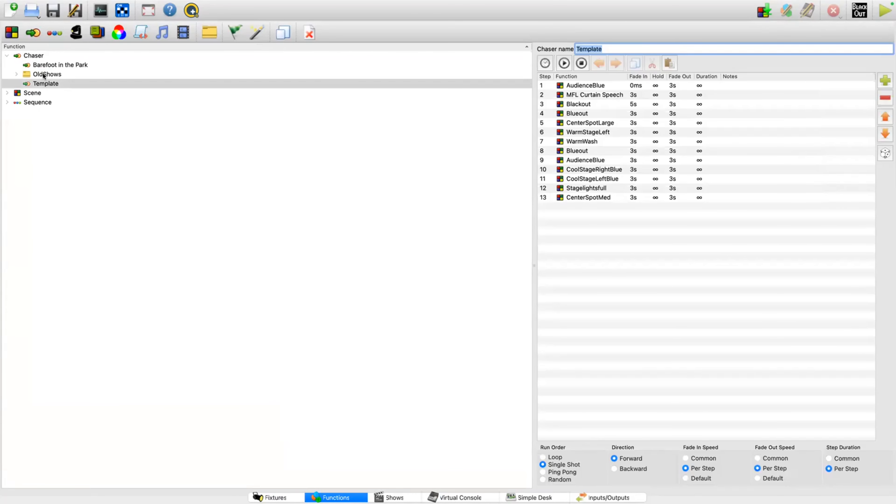
{"action": "left_click", "coordinate": [53, 65]}
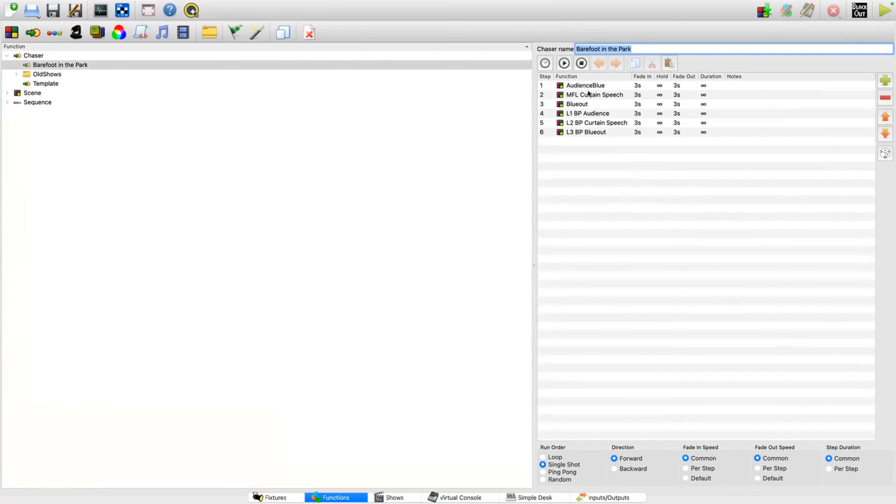
{"action": "left_click", "coordinate": [583, 84]}
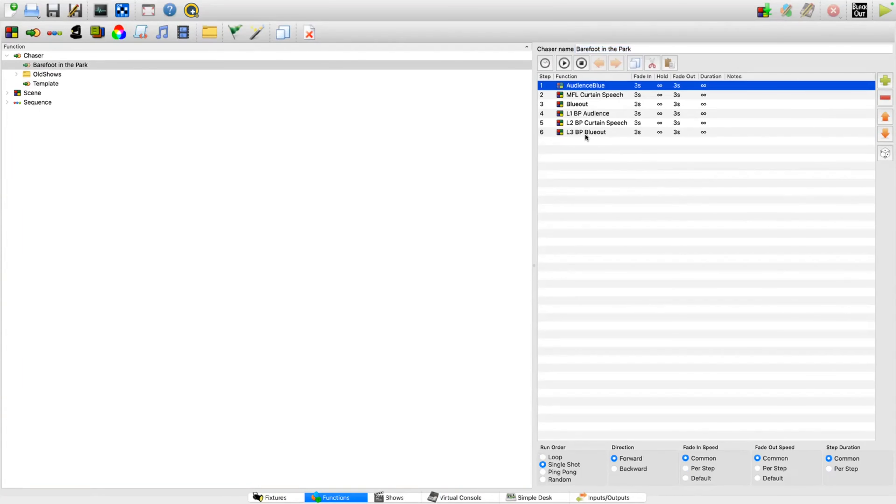
{"action": "left_click", "coordinate": [580, 104], "text": "shift"}
{"action": "left_click", "coordinate": [885, 97]}
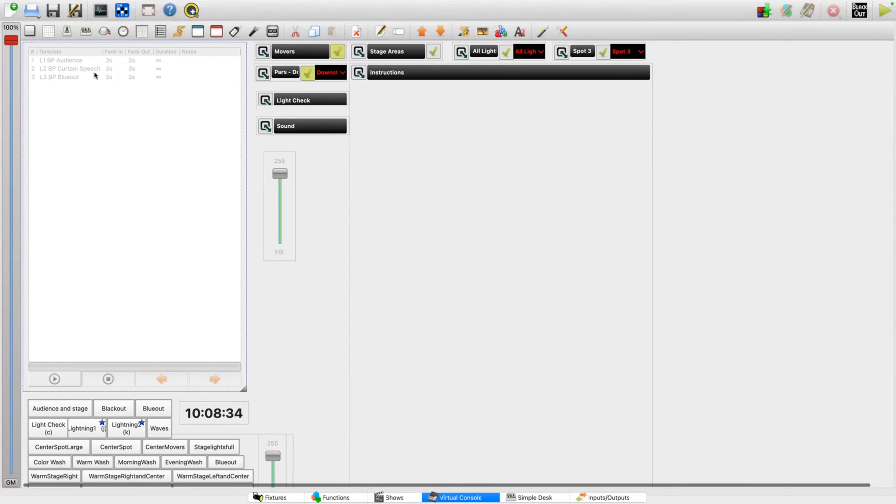
Step: Save the workspace as "Barefoot in the Park.qxw" on the Desktop
{"action": "left_click", "coordinate": [74, 12]}
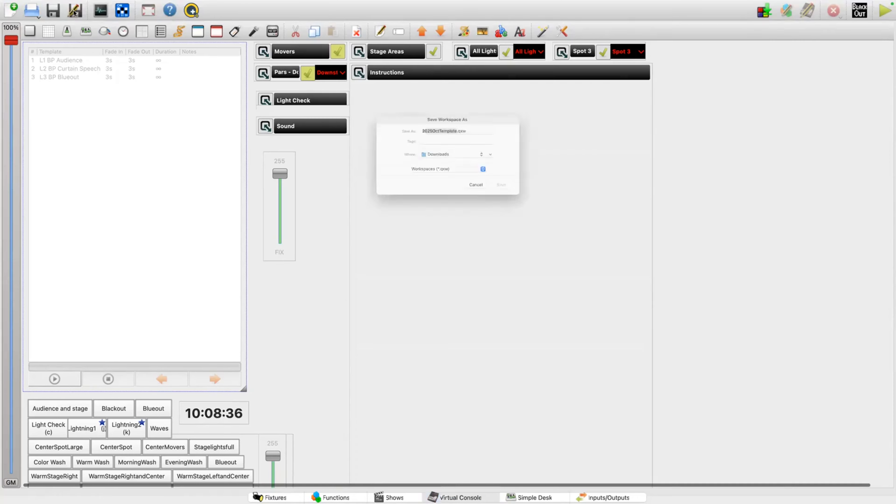
{"action": "type", "text": "Barefoot in the Park"}
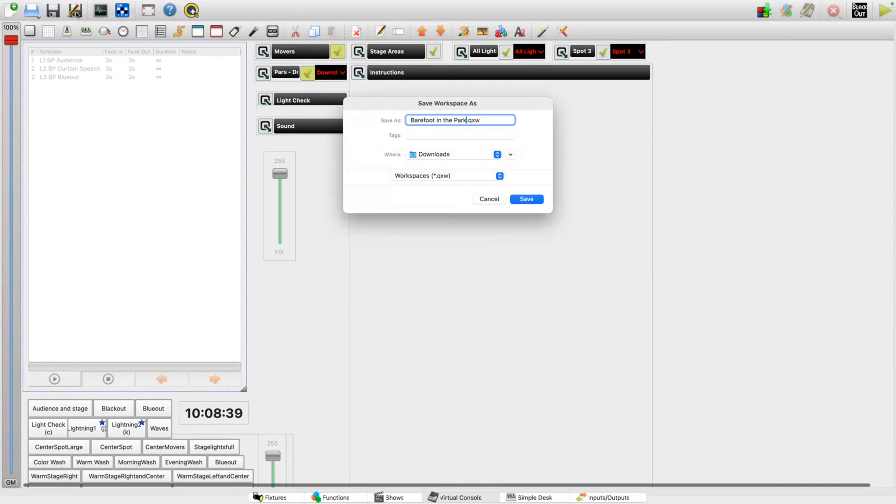
{"action": "left_click", "coordinate": [494, 154]}
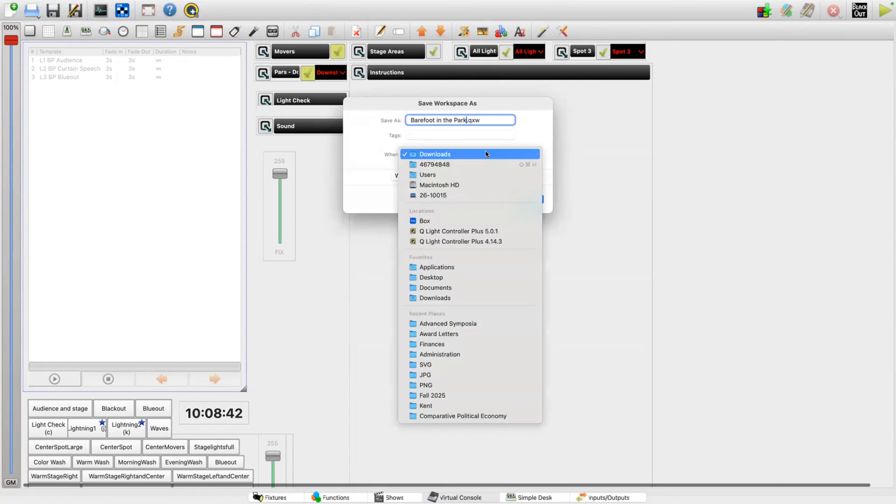
{"action": "left_click", "coordinate": [446, 277]}
{"action": "left_click", "coordinate": [526, 199]}
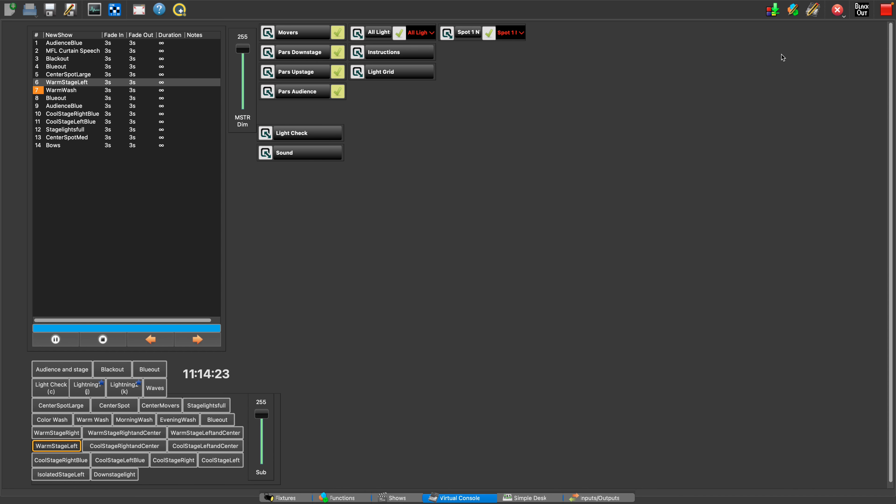
Step: Live edit the NewShow chaser and delete its steps 10 to 14, from CoolStageRightBlue through Bows
{"action": "left_click", "coordinate": [793, 13]}
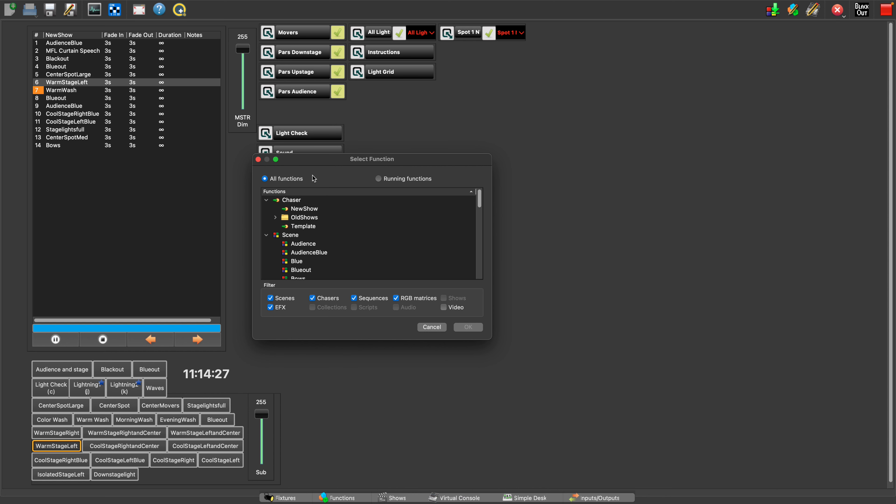
{"action": "left_click", "coordinate": [314, 209]}
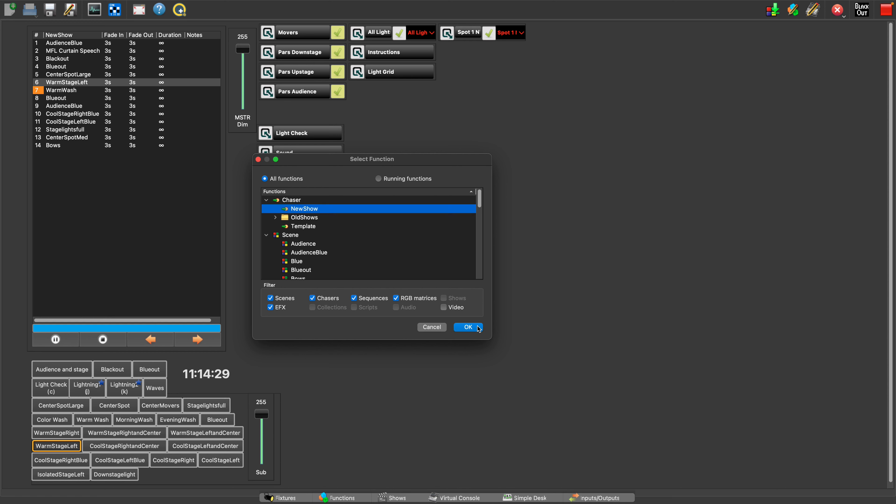
{"action": "left_click", "coordinate": [468, 327]}
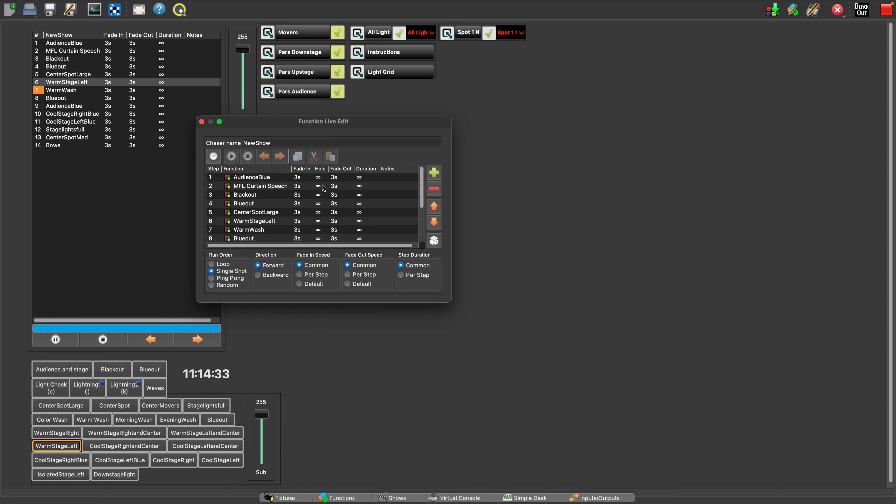
{"action": "scroll", "coordinate": [277, 209], "scroll_direction": "down", "scroll_amount": 3}
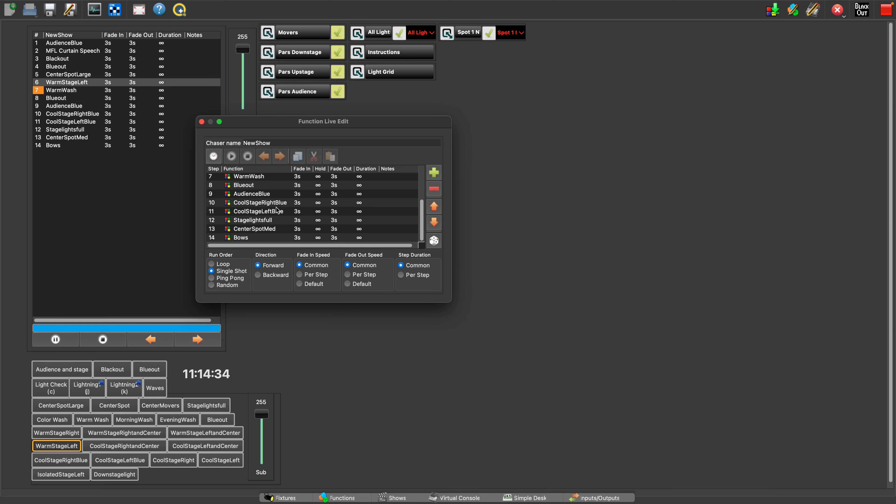
{"action": "left_click", "coordinate": [259, 202]}
{"action": "left_click", "coordinate": [252, 238], "text": "shift"}
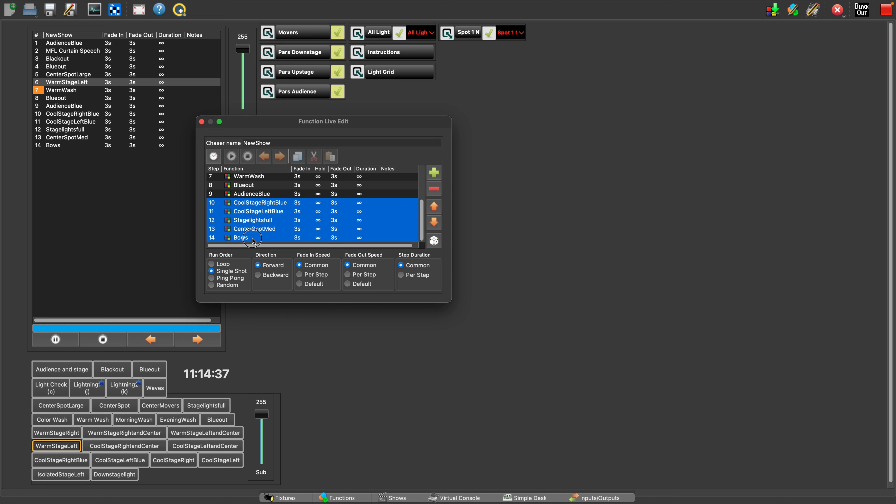
{"action": "left_click", "coordinate": [436, 192]}
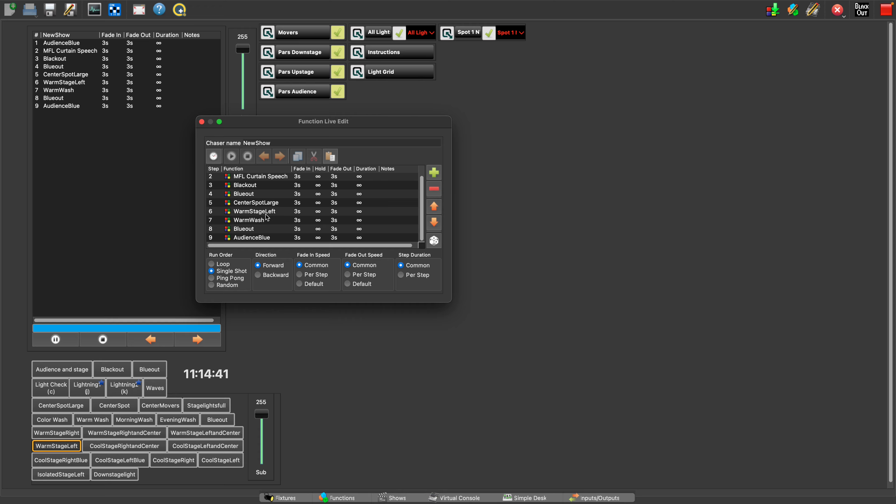
Step: Move the WarmWash step up to position 5 in the NewShow chaser and close the live editor
{"action": "left_click", "coordinate": [261, 222]}
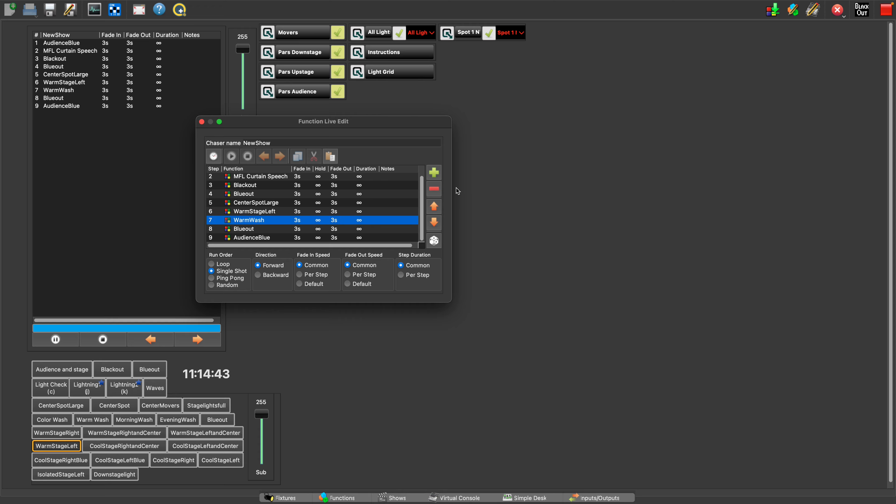
{"action": "left_click", "coordinate": [435, 206]}
{"action": "left_click", "coordinate": [435, 206]}
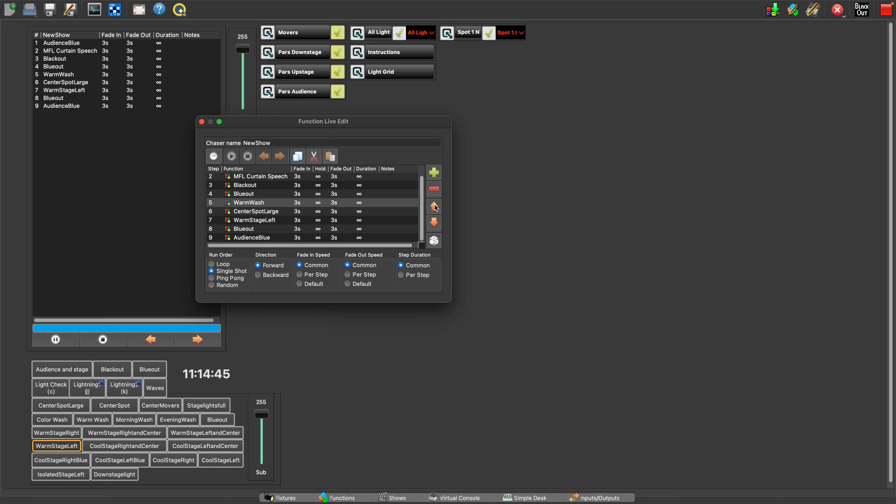
{"action": "left_click", "coordinate": [202, 122]}
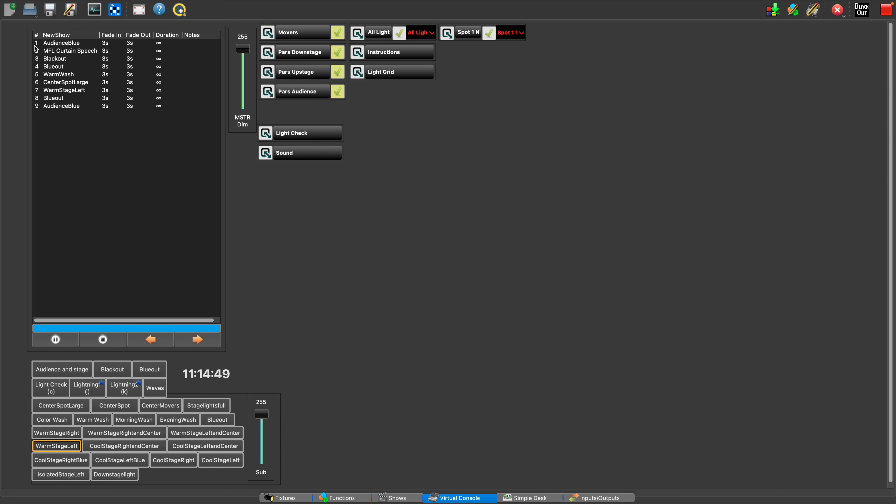
Step: Step the cue list back to CenterSpotLarge and raise Par 1 in Pars Downstage to Amber 129, Blue 107 and Red 131
{"action": "key", "text": "Left"}
{"action": "key", "text": "Left"}
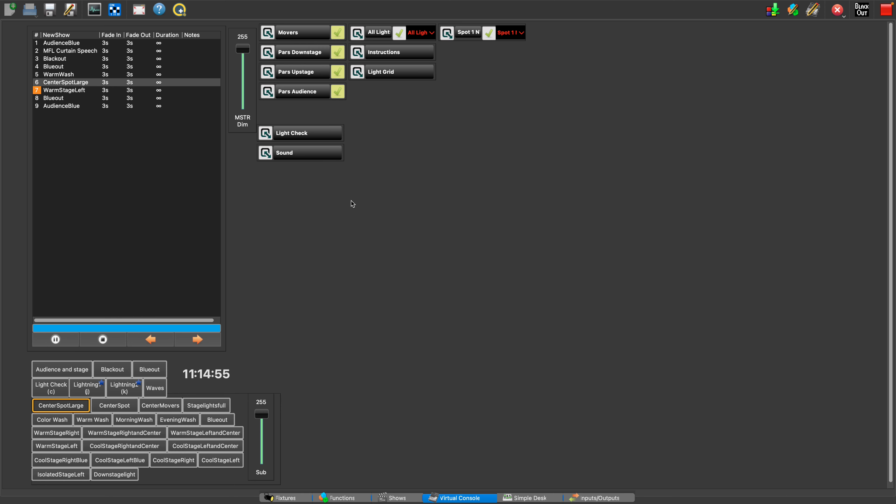
{"action": "left_click", "coordinate": [268, 55]}
{"action": "left_click_drag", "start_coordinate": [355, 146], "coordinate": [302, 115]}
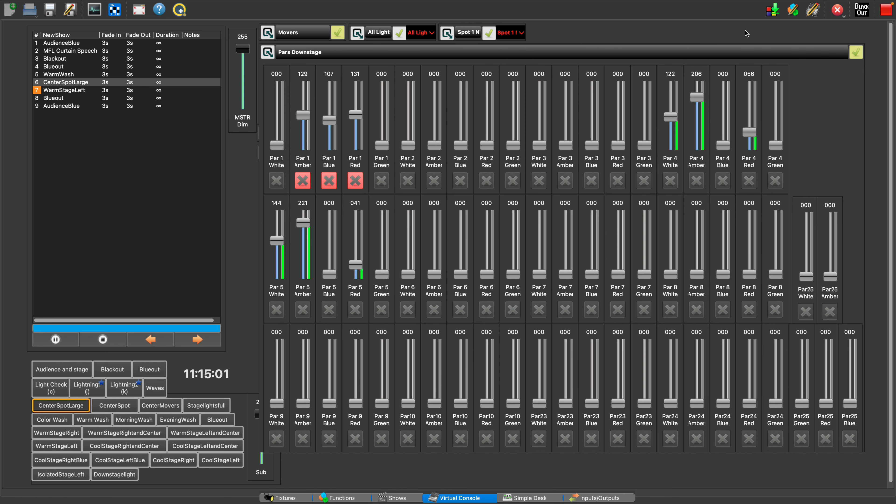
Step: Dump all DMX channels as "New Scene From Live 2" into the NewShow chaser, then clear the Par 1 overrides and collapse Pars Downstage
{"action": "left_click", "coordinate": [773, 10]}
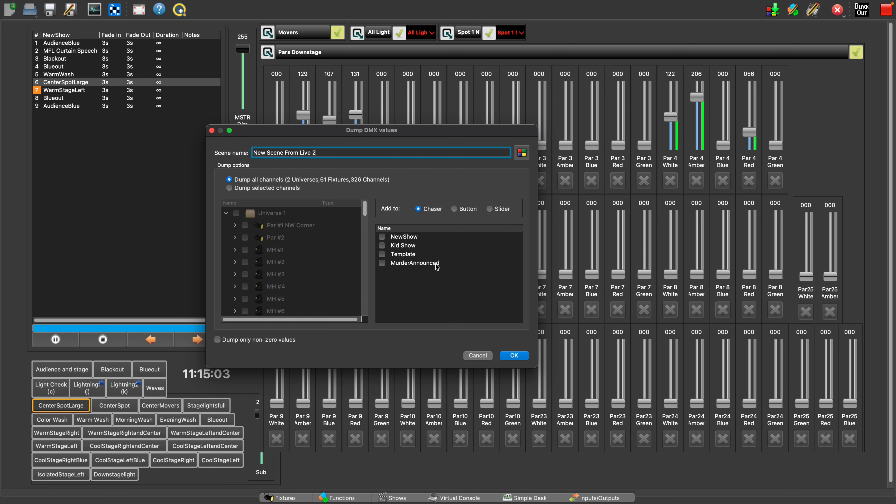
{"action": "left_click", "coordinate": [382, 237]}
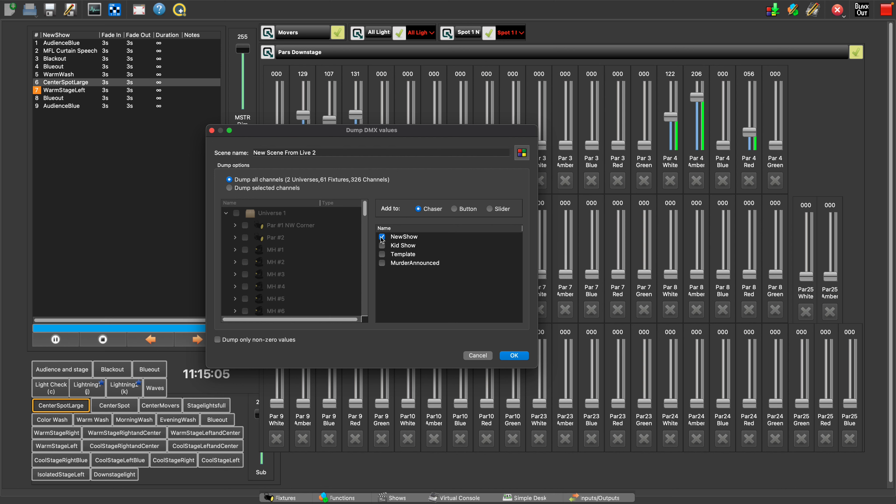
{"action": "left_click", "coordinate": [514, 355]}
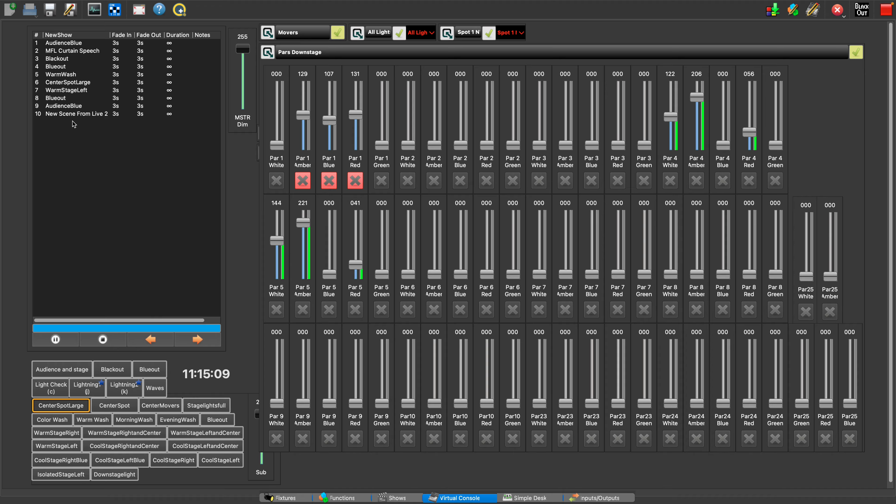
{"action": "key", "text": "Escape"}
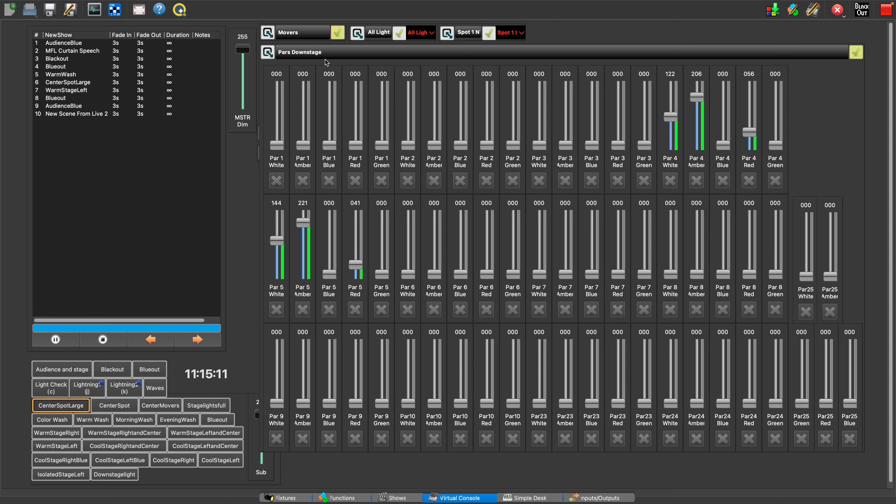
{"action": "left_click", "coordinate": [268, 52]}
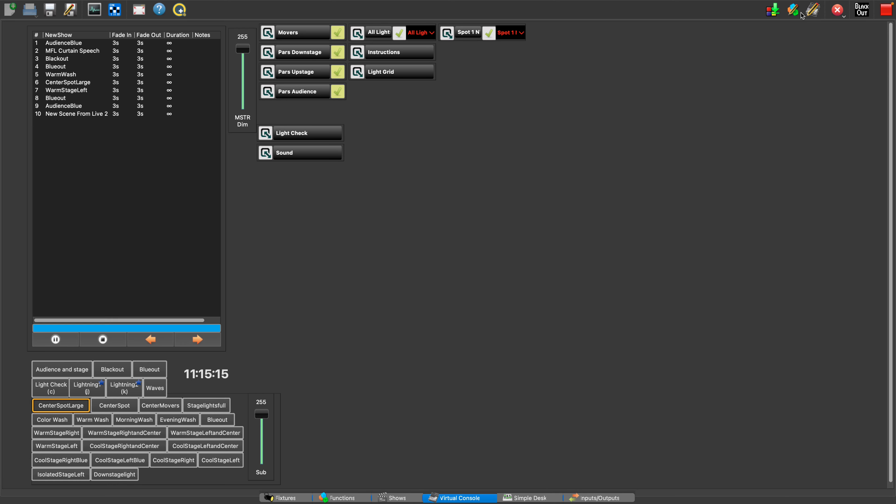
Step: Live edit the NewShow chaser, move New Scene From Live 2 up to position 6, and close the live editor
{"action": "left_click", "coordinate": [792, 11]}
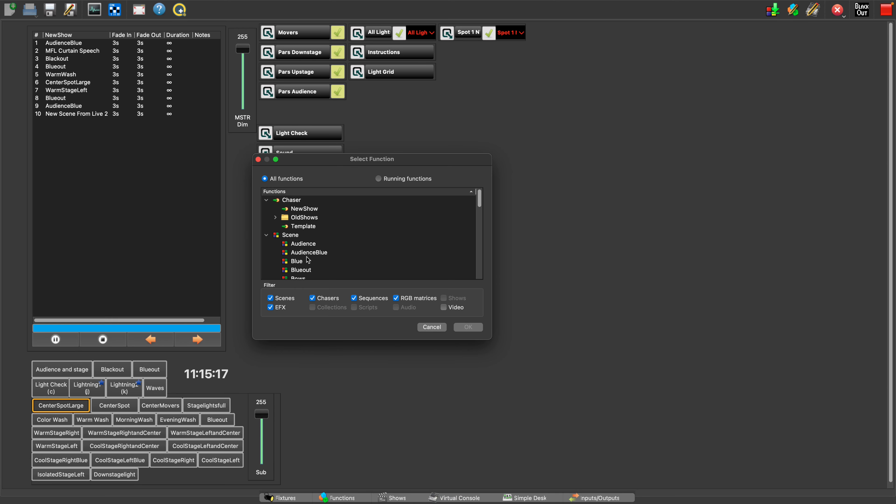
{"action": "left_click", "coordinate": [305, 209]}
{"action": "left_click", "coordinate": [467, 328]}
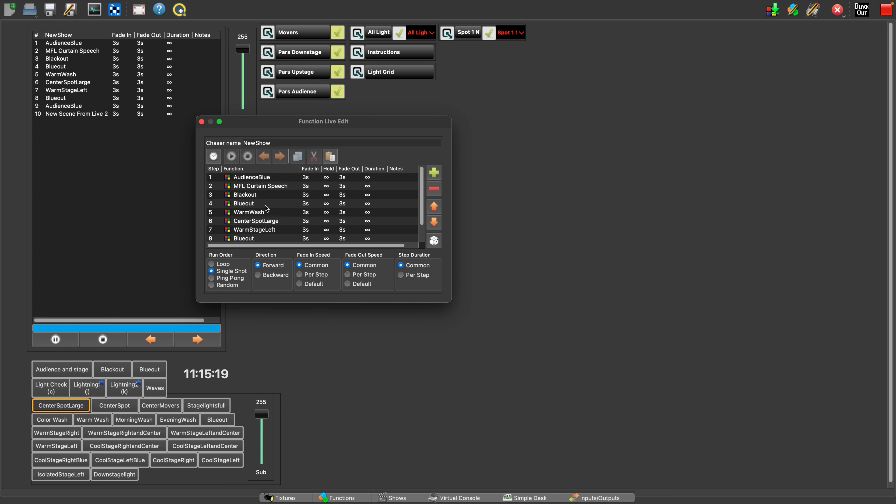
{"action": "scroll", "coordinate": [280, 226], "scroll_direction": "down", "scroll_amount": 2}
{"action": "left_click", "coordinate": [281, 238]}
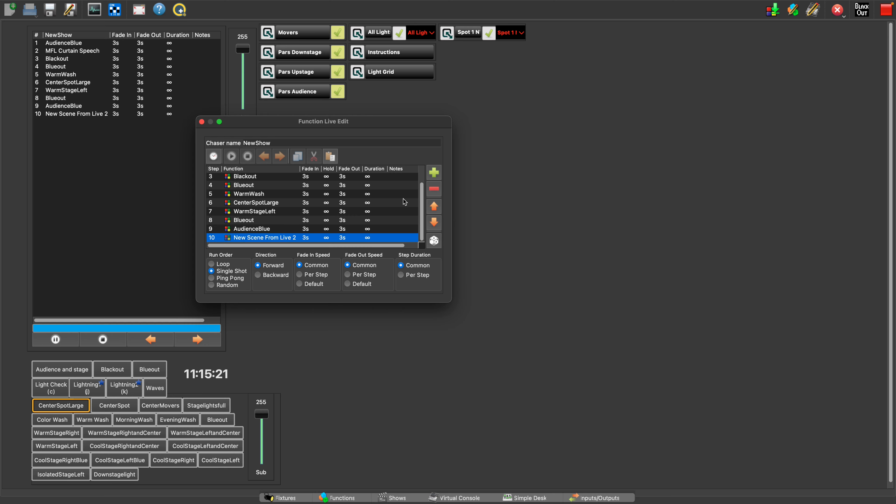
{"action": "left_click", "coordinate": [433, 206]}
{"action": "left_click", "coordinate": [433, 207]}
{"action": "left_click", "coordinate": [434, 206]}
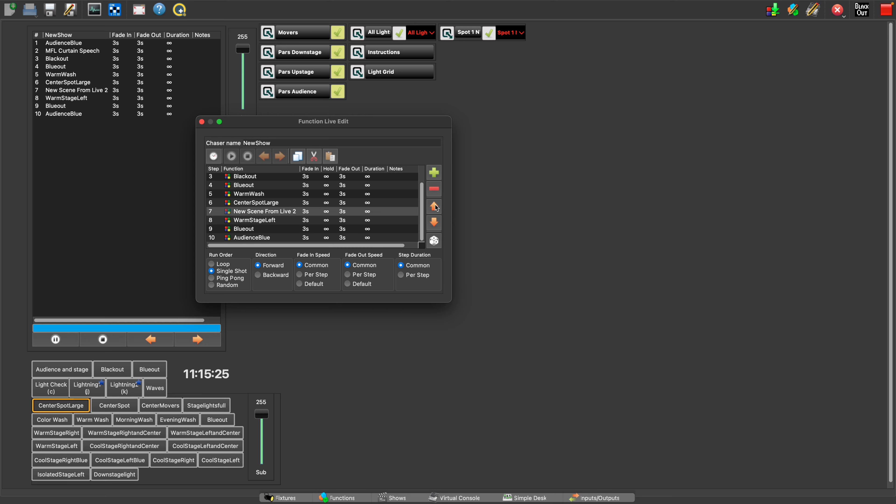
{"action": "left_click", "coordinate": [435, 207]}
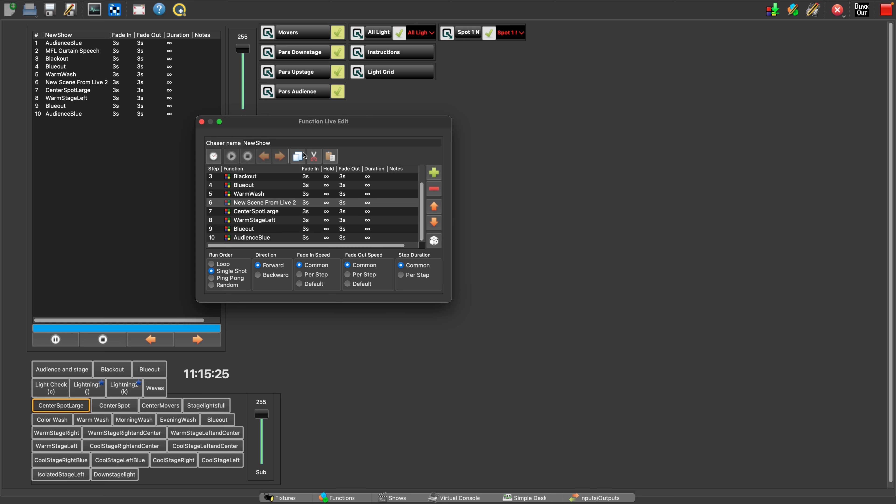
{"action": "left_click", "coordinate": [201, 122]}
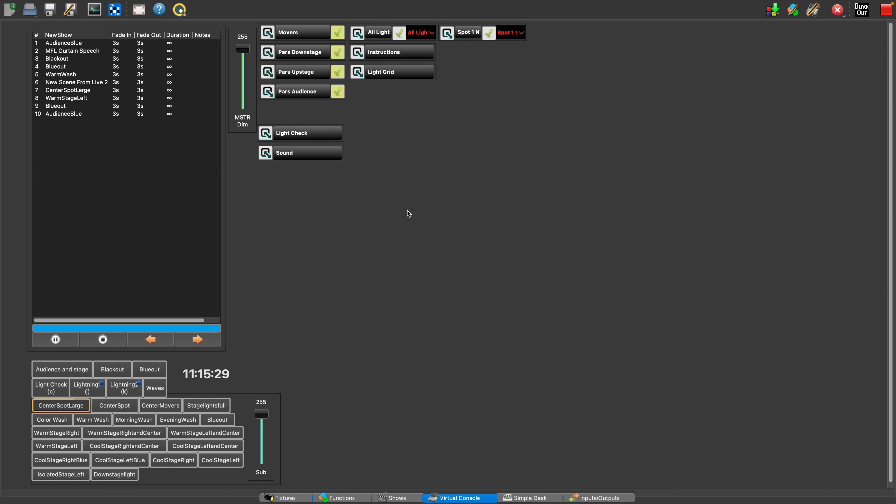
Step: Run the NewShow cue list and step back one cue from CenterSpotLarge
{"action": "key", "text": "space"}
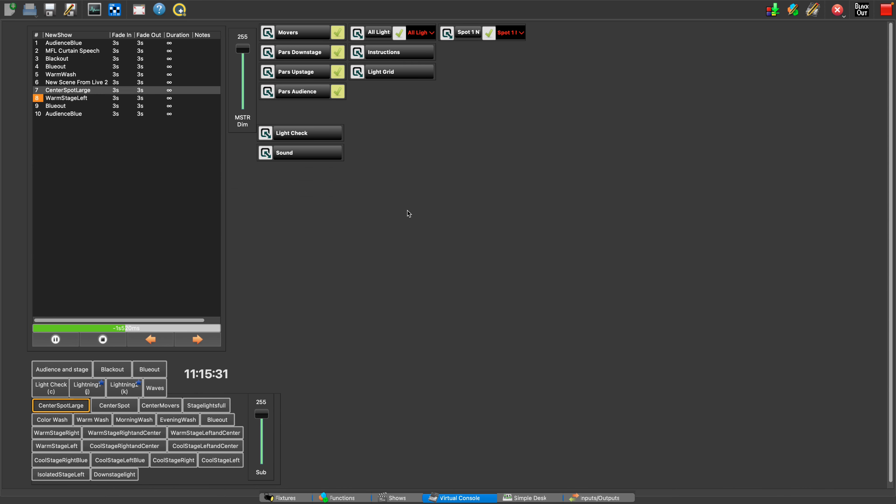
{"action": "key", "text": "Left"}
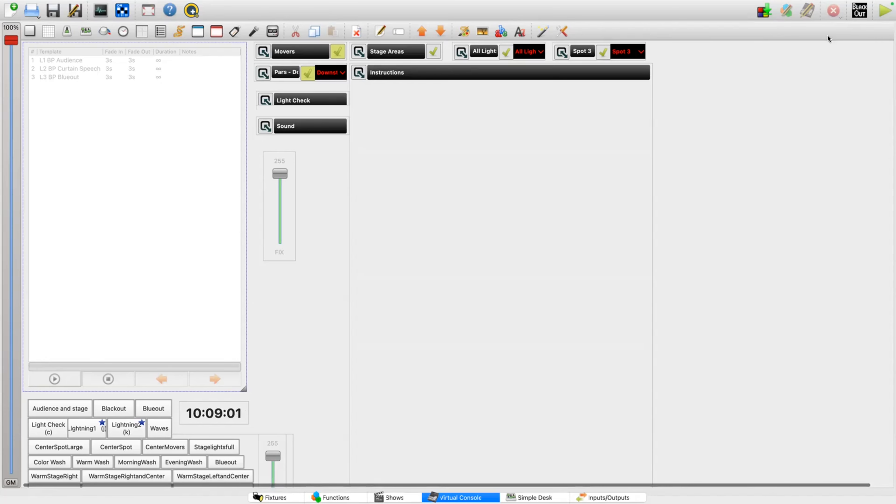
Step: Switch the virtual console to operate mode and turn on the Warm Wash look
{"action": "left_click", "coordinate": [884, 11]}
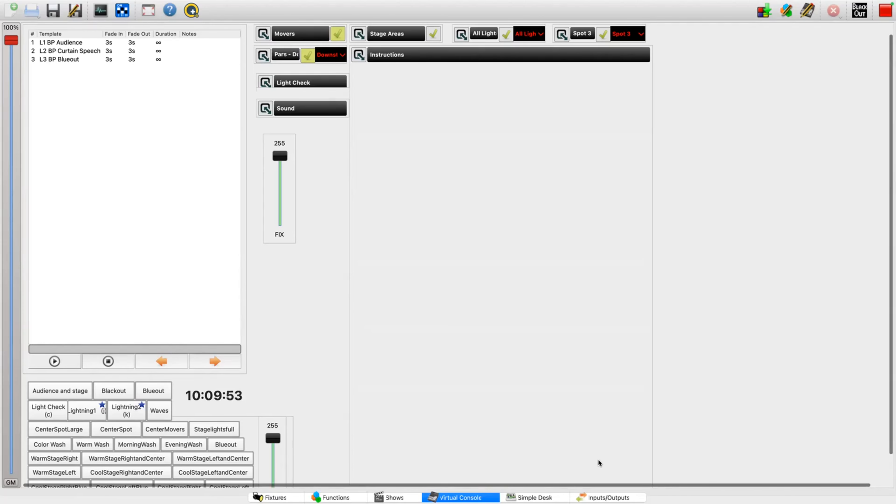
{"action": "scroll", "coordinate": [429, 404], "scroll_direction": "down", "scroll_amount": 2}
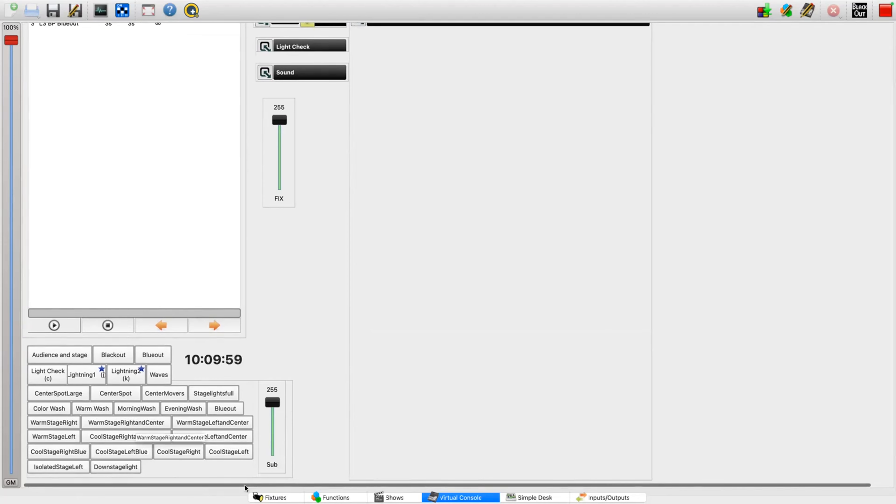
{"action": "scroll", "coordinate": [198, 459], "scroll_direction": "up", "scroll_amount": 1}
{"action": "left_click", "coordinate": [80, 410]}
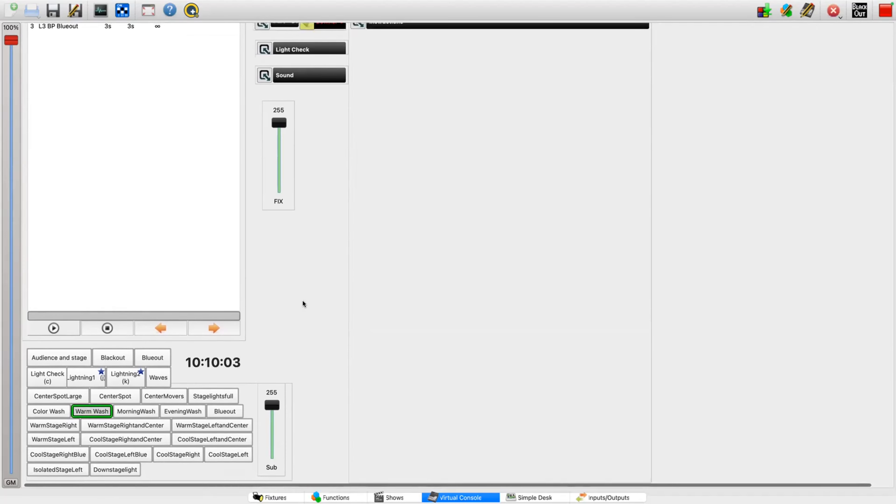
{"action": "scroll", "coordinate": [303, 303], "scroll_direction": "up", "scroll_amount": 3}
{"action": "scroll", "coordinate": [303, 302], "scroll_direction": "left", "scroll_amount": 1}
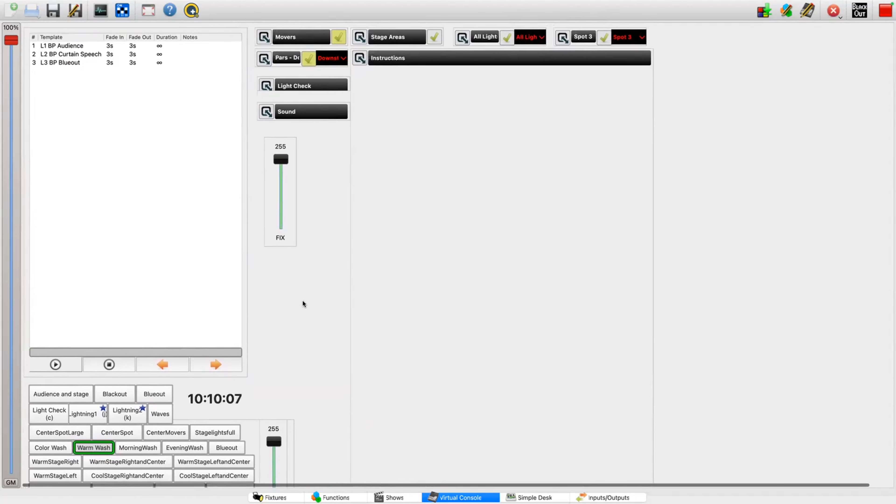
{"action": "scroll", "coordinate": [304, 411], "scroll_direction": "down", "scroll_amount": 3}
{"action": "left_click_drag", "start_coordinate": [278, 405], "coordinate": [277, 414]}
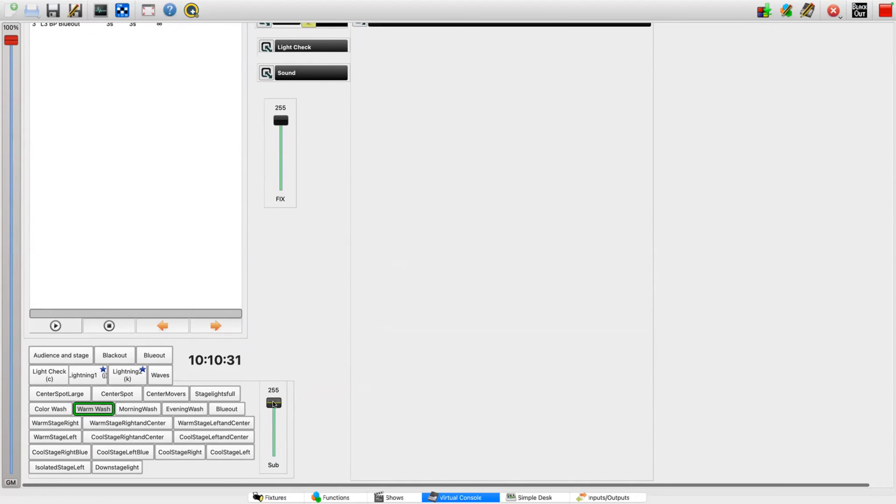
{"action": "scroll", "coordinate": [294, 341], "scroll_direction": "up", "scroll_amount": 3}
{"action": "scroll", "coordinate": [295, 342], "scroll_direction": "down", "scroll_amount": 3}
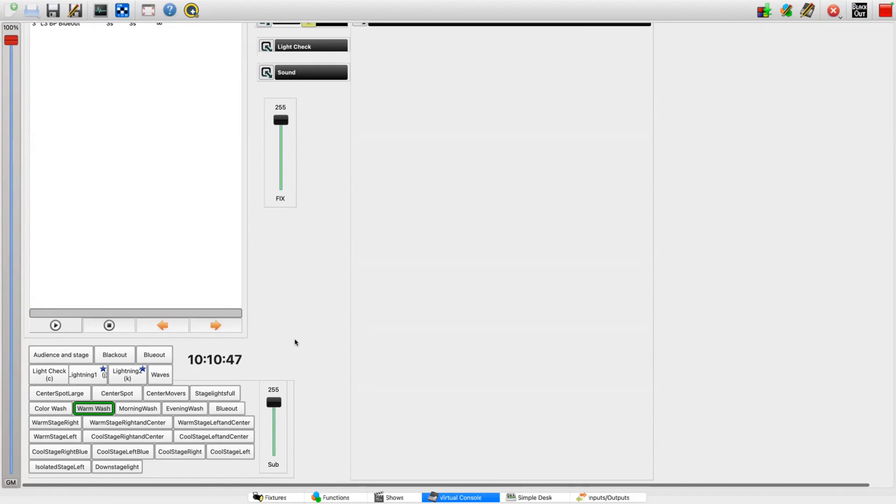
{"action": "scroll", "coordinate": [295, 340], "scroll_direction": "up", "scroll_amount": 3}
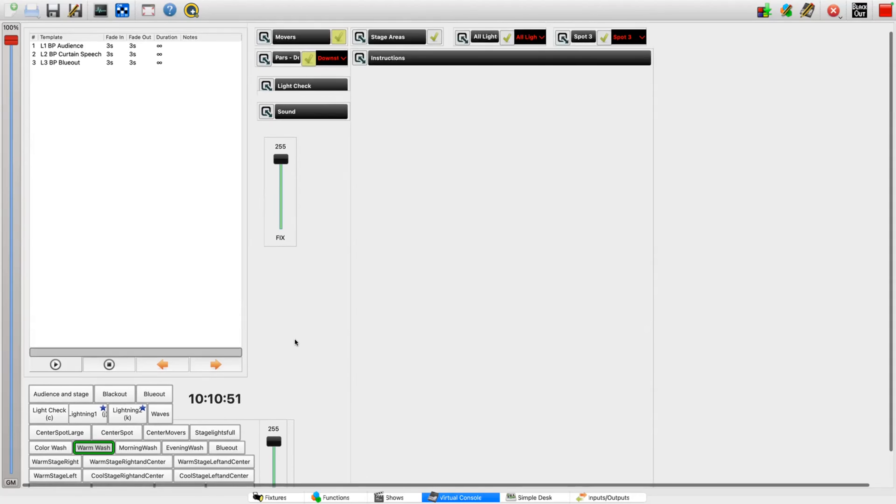
{"action": "scroll", "coordinate": [294, 341], "scroll_direction": "down", "scroll_amount": 3}
{"action": "scroll", "coordinate": [295, 340], "scroll_direction": "right", "scroll_amount": 2}
{"action": "scroll", "coordinate": [228, 292], "scroll_direction": "left", "scroll_amount": 2}
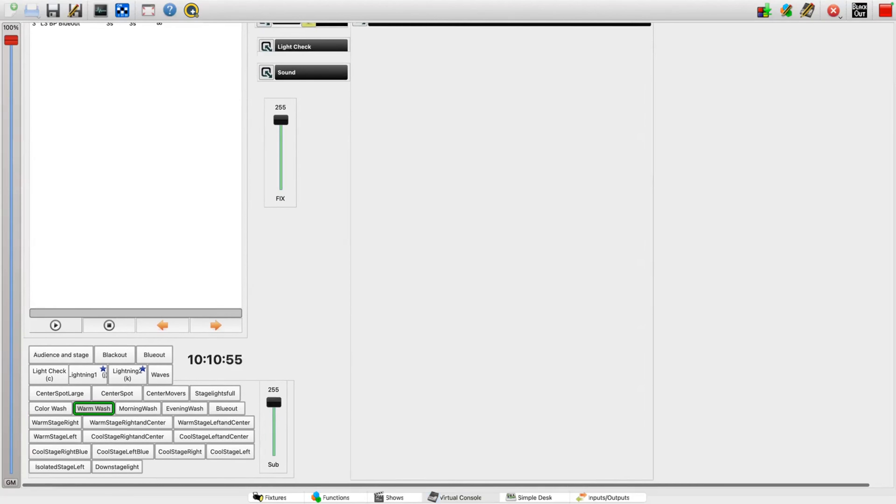
Step: Open the fixture monitor and examine the Warm Wash levels in both the DMX view and the 2D view
{"action": "left_click_drag", "start_coordinate": [0, 60], "coordinate": [618, 82]}
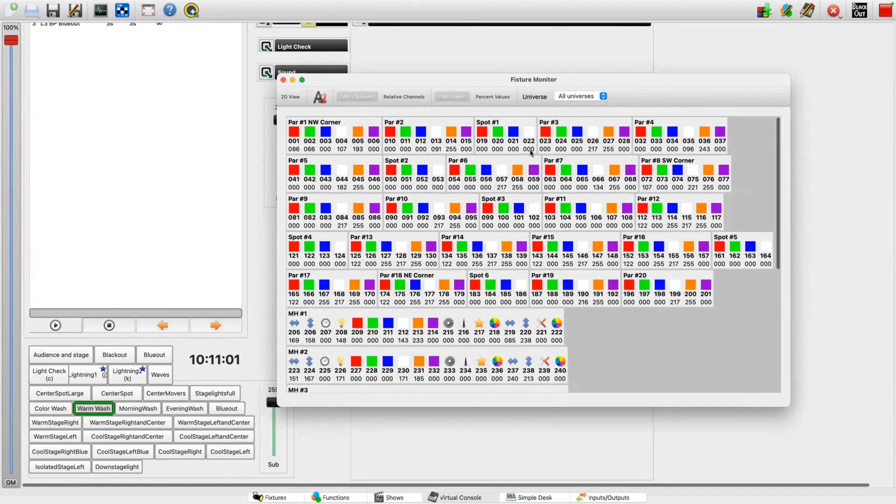
{"action": "scroll", "coordinate": [530, 153], "scroll_direction": "down", "scroll_amount": 2}
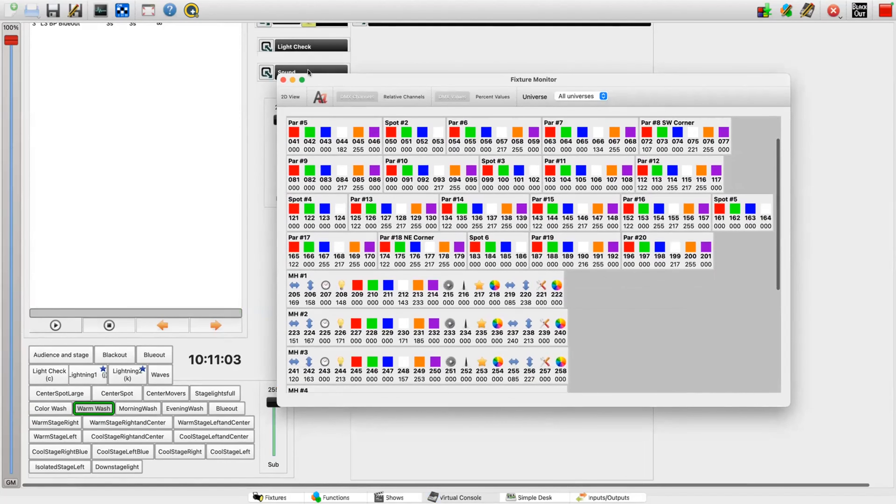
{"action": "left_click", "coordinate": [286, 96]}
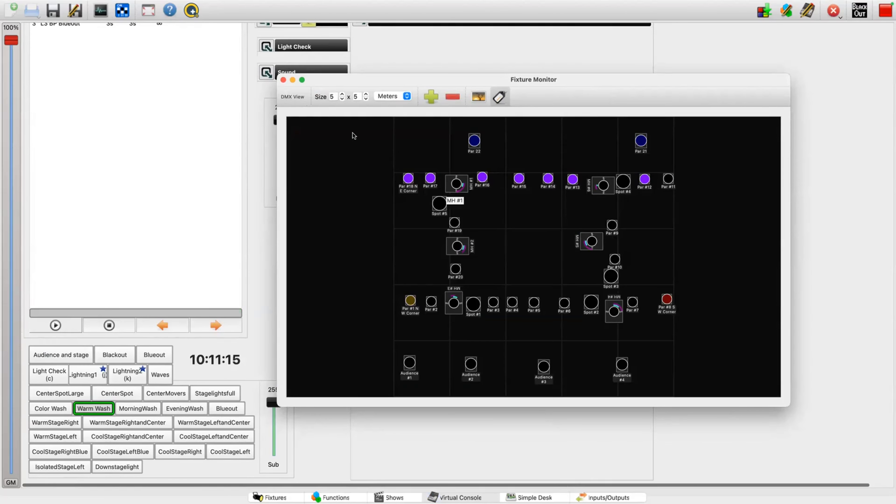
{"action": "left_click", "coordinate": [293, 97]}
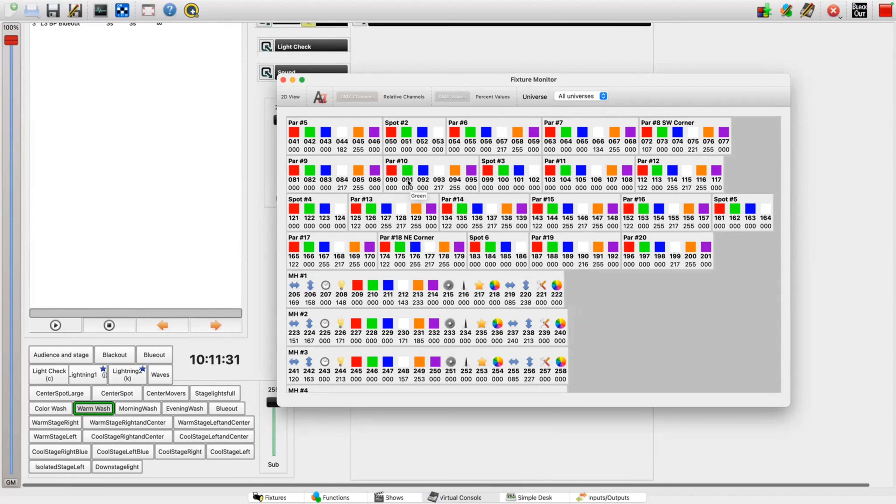
{"action": "scroll", "coordinate": [408, 182], "scroll_direction": "up", "scroll_amount": 2}
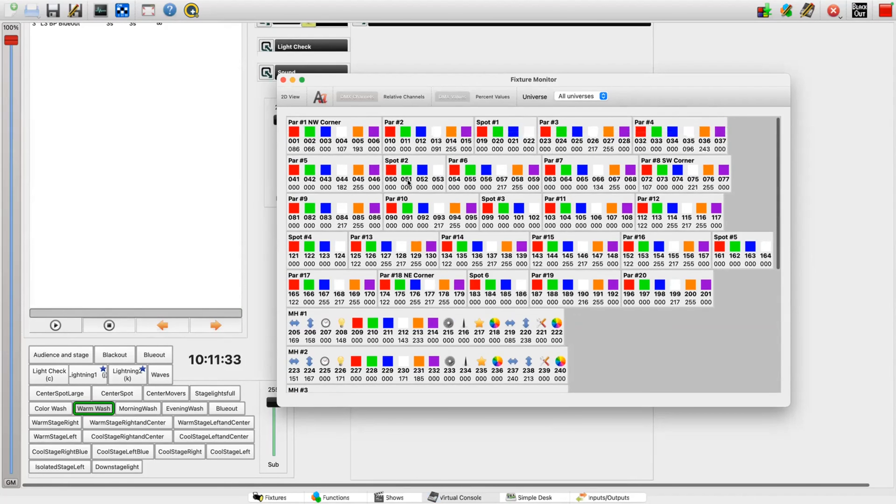
Step: Dump all DMX channels as a scene named "L4 BP Warm Wash" and add it to the Barefoot in the Park chaser
{"action": "left_click", "coordinate": [388, 50]}
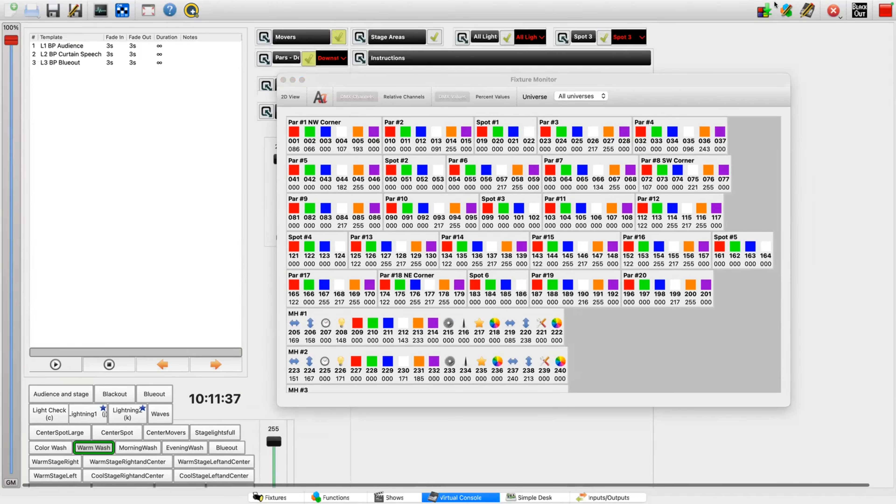
{"action": "left_click", "coordinate": [766, 14]}
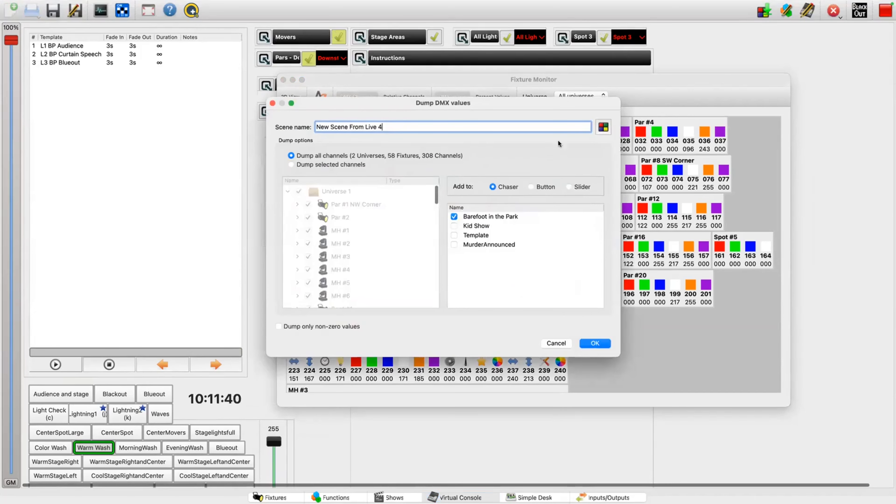
{"action": "type", "text": "L"}
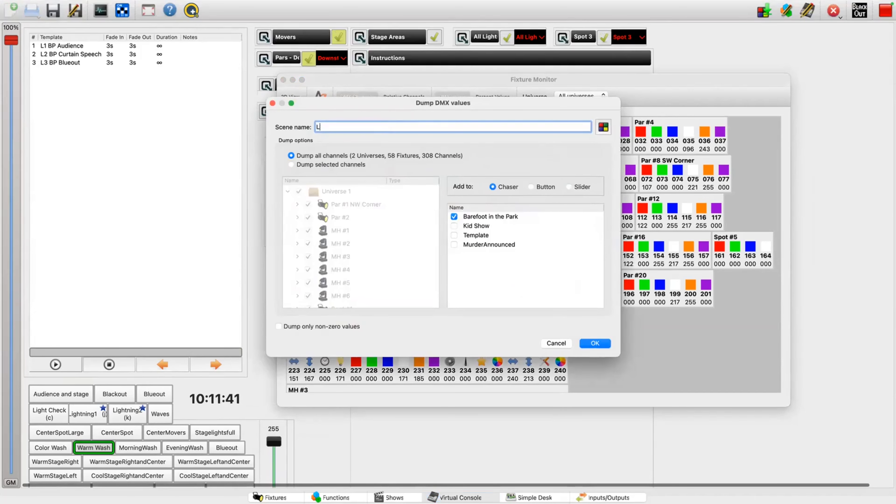
{"action": "type", "text": "4 BP"}
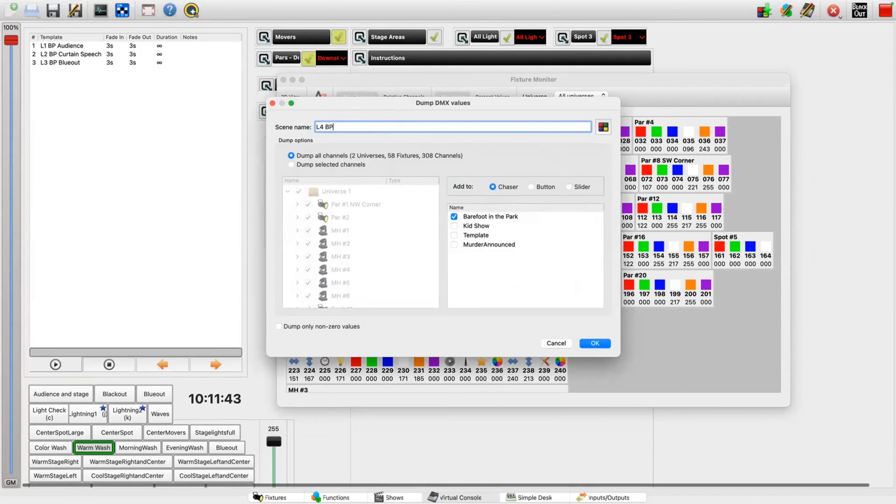
{"action": "type", "text": " Warm Wash"}
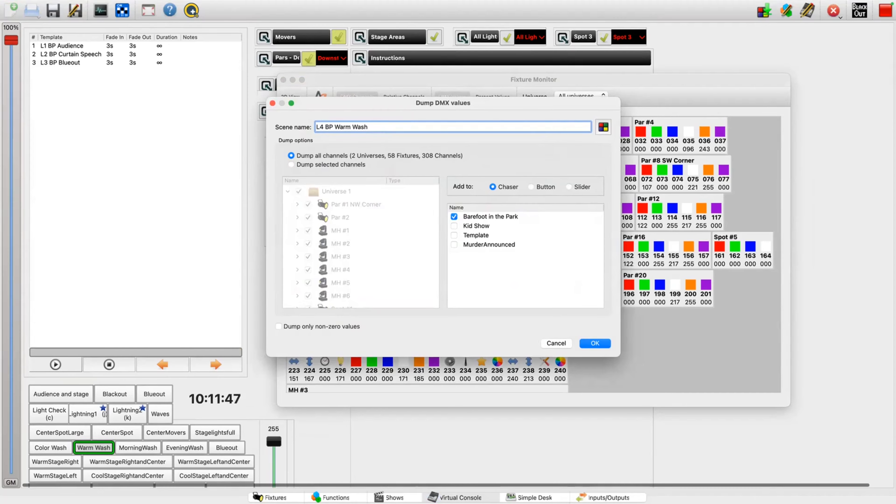
{"action": "left_click", "coordinate": [594, 344]}
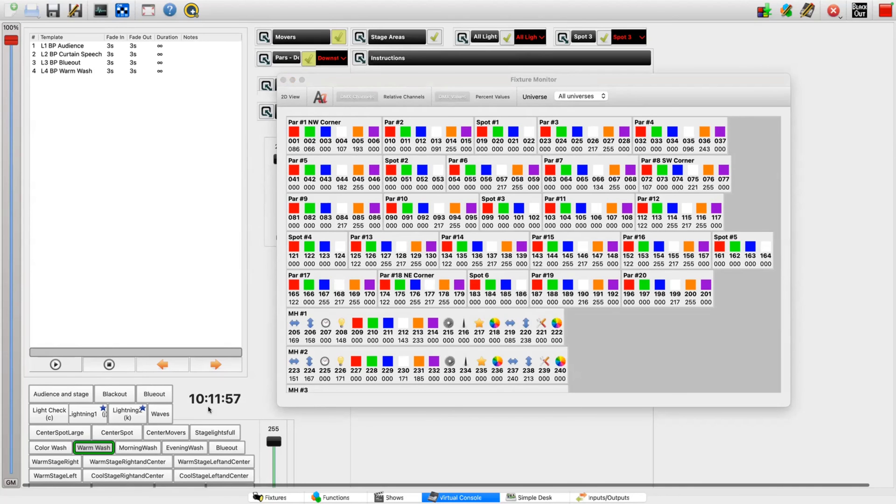
{"action": "scroll", "coordinate": [231, 398], "scroll_direction": "down", "scroll_amount": 2}
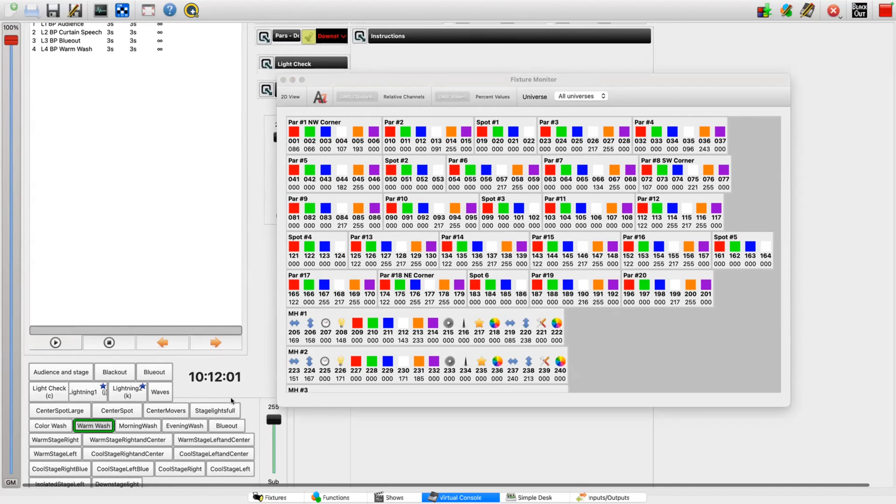
Step: Turn on the EveningWash look and turn off the Warm Wash look on the virtual console
{"action": "scroll", "coordinate": [159, 425], "scroll_direction": "down", "scroll_amount": 2}
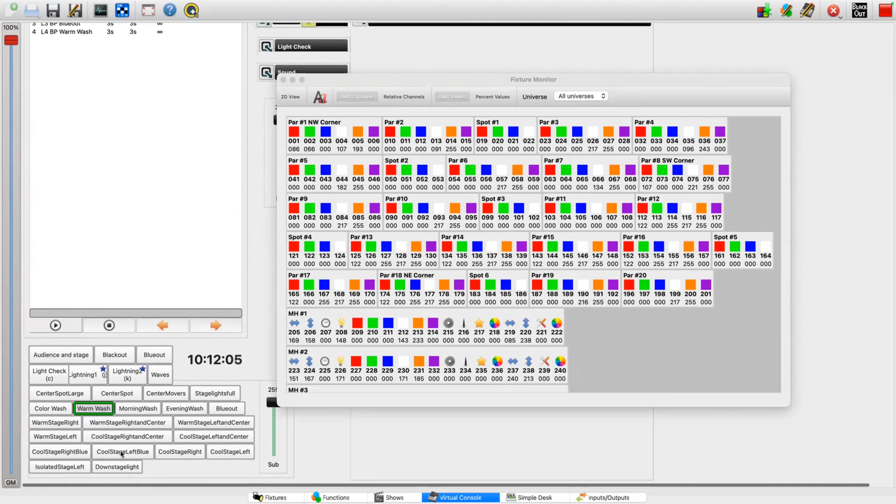
{"action": "left_click", "coordinate": [191, 409]}
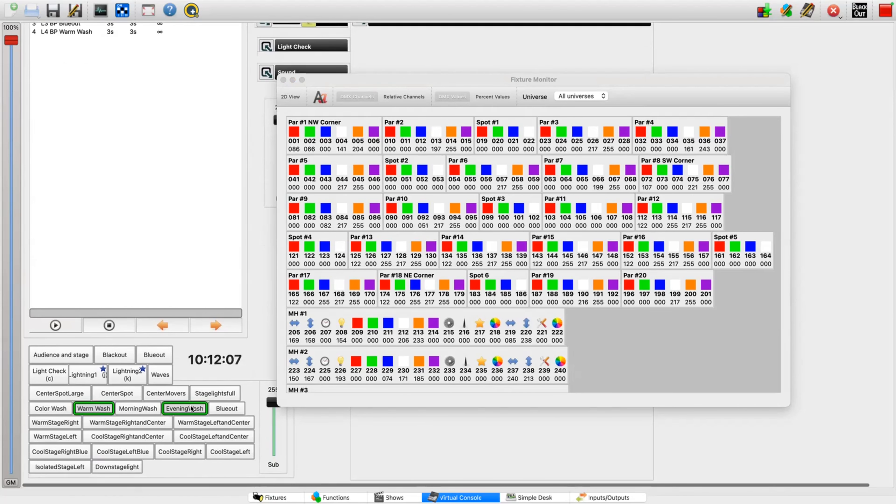
{"action": "left_click", "coordinate": [93, 409]}
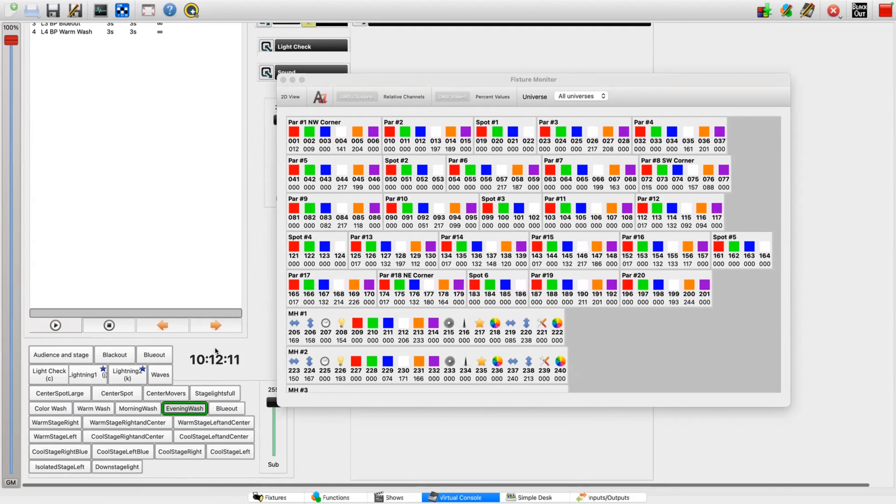
{"action": "scroll", "coordinate": [214, 346], "scroll_direction": "up", "scroll_amount": 2}
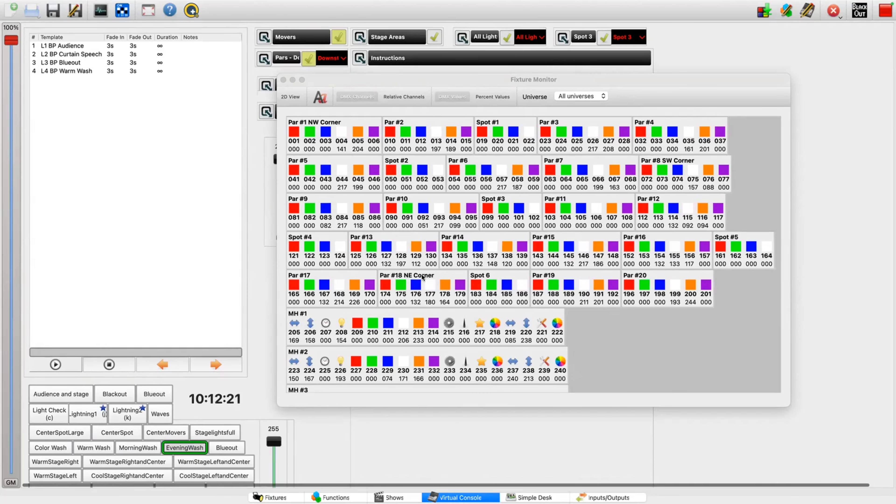
Step: Try layering the CoolStageRight and CoolStageLeft looks over EveningWash
{"action": "scroll", "coordinate": [149, 446], "scroll_direction": "down", "scroll_amount": 3}
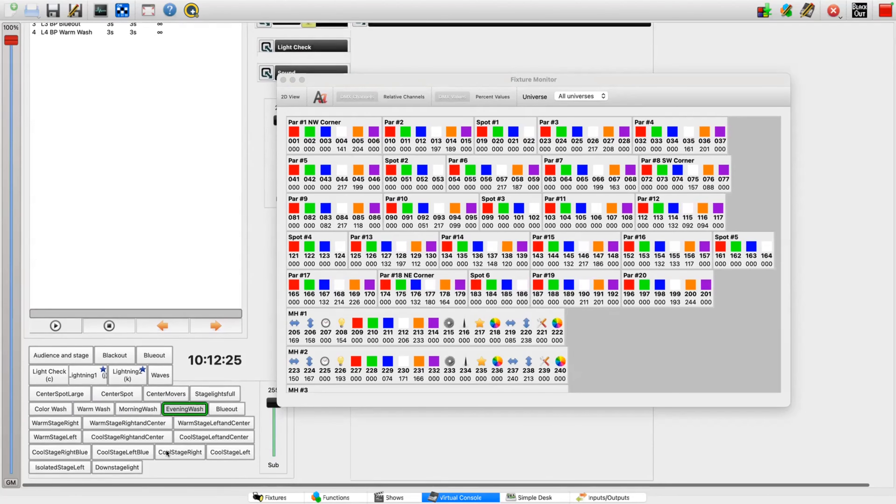
{"action": "left_click", "coordinate": [185, 453]}
{"action": "left_click", "coordinate": [213, 452]}
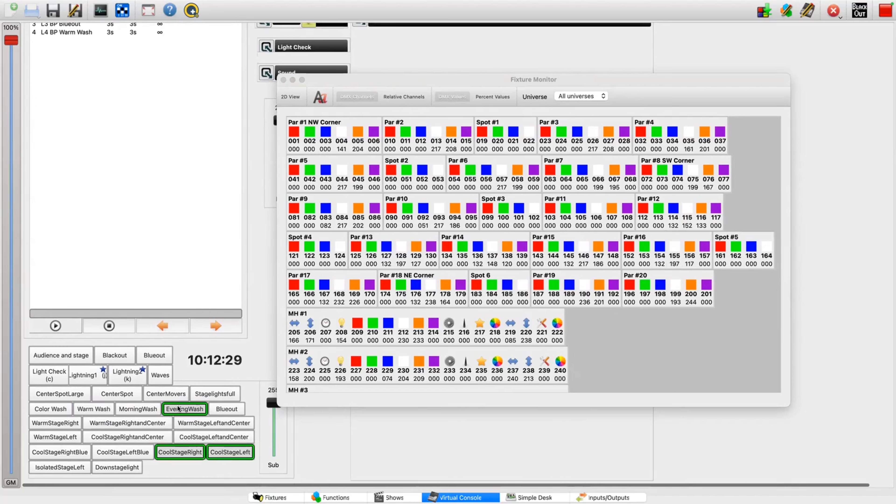
{"action": "left_click", "coordinate": [187, 453]}
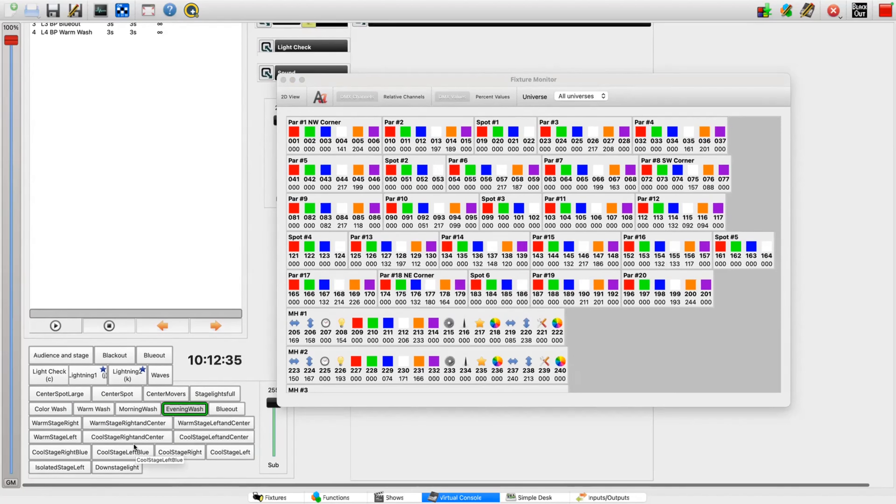
Step: Try layering the CoolStageLeftBlue and CoolStageRightBlue looks over EveningWash, and toggle EveningWash off and back on
{"action": "scroll", "coordinate": [158, 436], "scroll_direction": "down", "scroll_amount": 1}
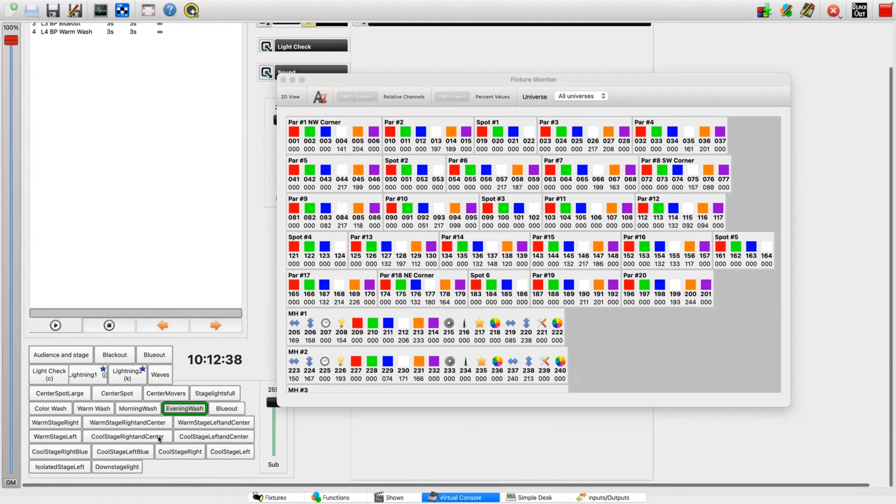
{"action": "left_click", "coordinate": [94, 455]}
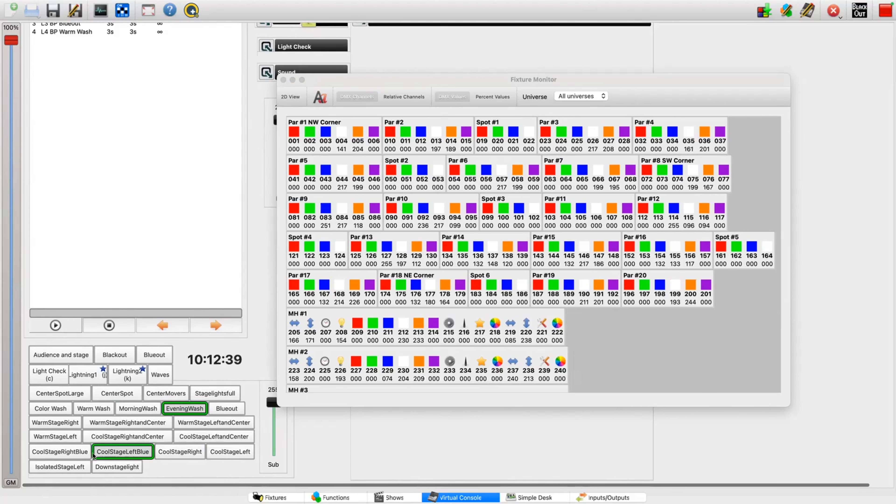
{"action": "left_click", "coordinate": [65, 452]}
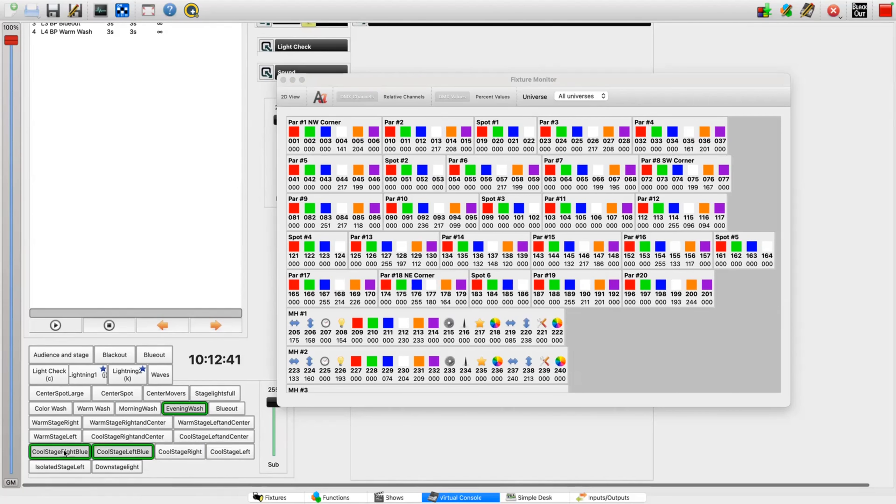
{"action": "left_click", "coordinate": [108, 452]}
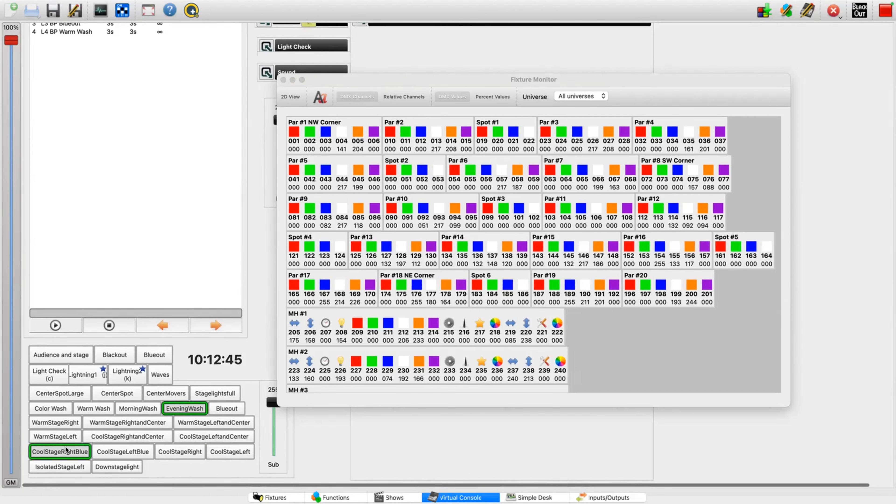
{"action": "left_click", "coordinate": [68, 453]}
{"action": "left_click", "coordinate": [184, 408]}
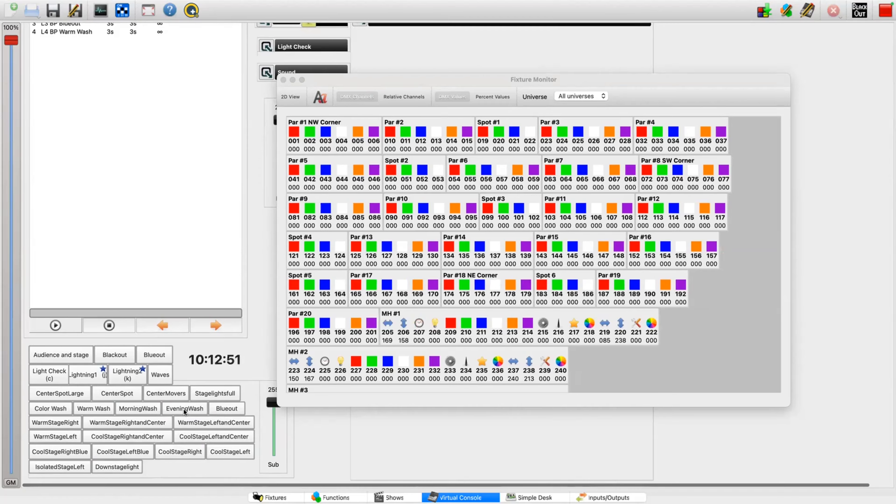
{"action": "left_click", "coordinate": [183, 409]}
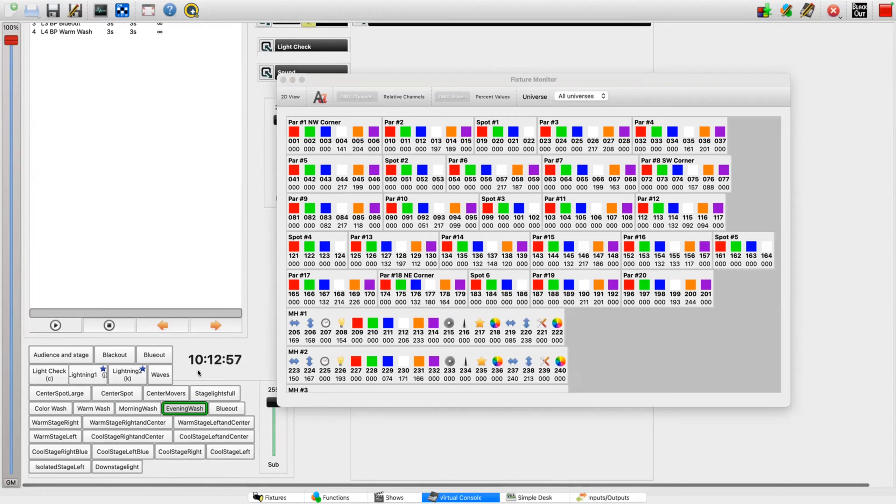
Step: Dump all DMX channels as a scene named "L5 BP Evening Wash" and add it to the Barefoot in the Park chaser
{"action": "left_click", "coordinate": [764, 10]}
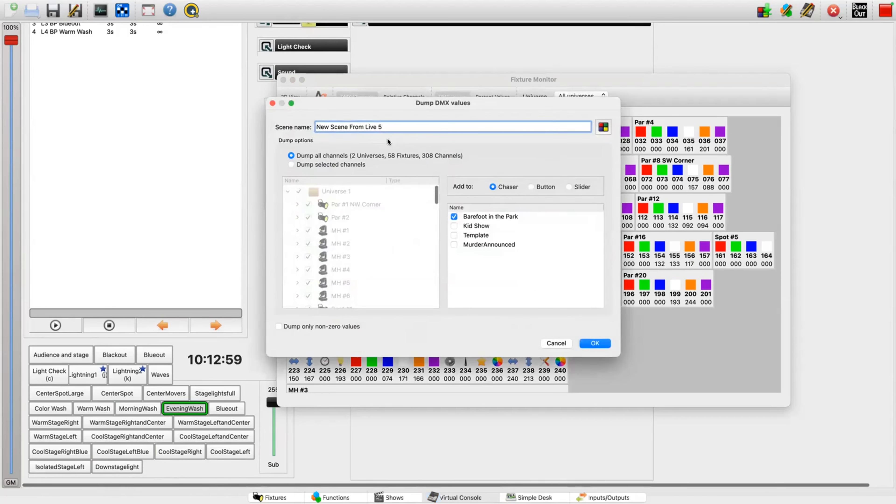
{"action": "triple_click", "coordinate": [393, 126]}
{"action": "type", "text": "L5"}
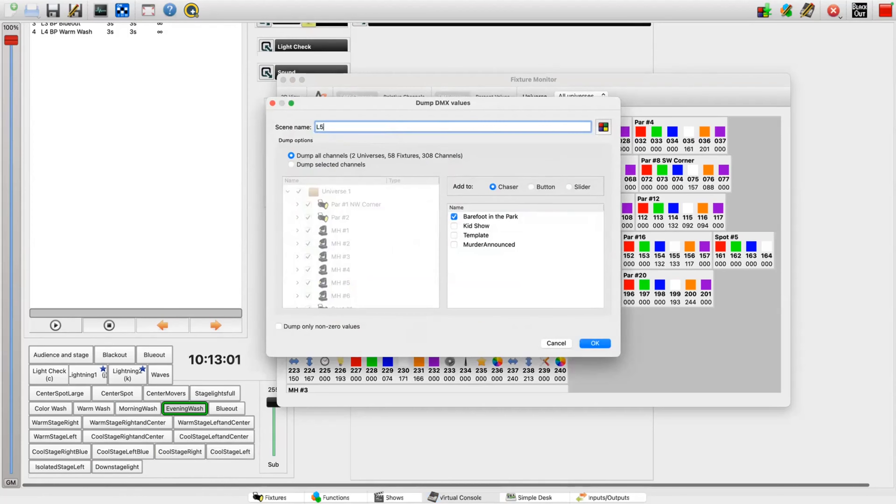
{"action": "type", "text": " BP "}
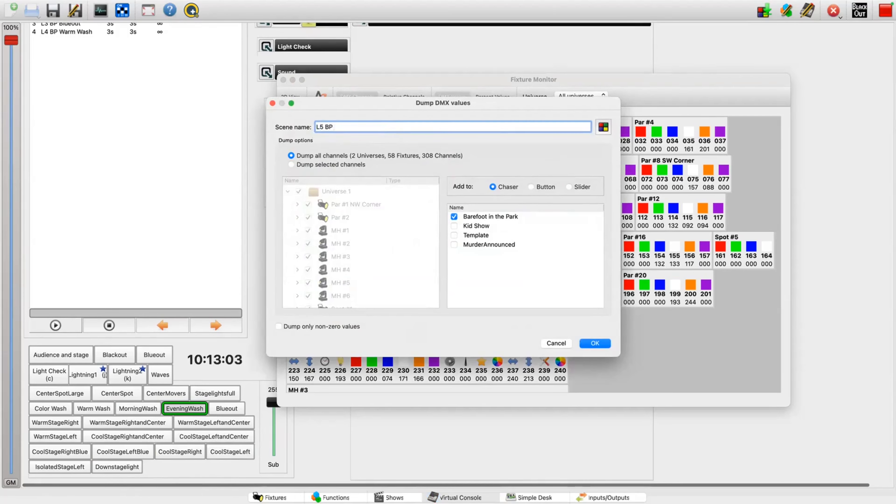
{"action": "type", "text": "Evening Wash"}
{"action": "left_click", "coordinate": [600, 344]}
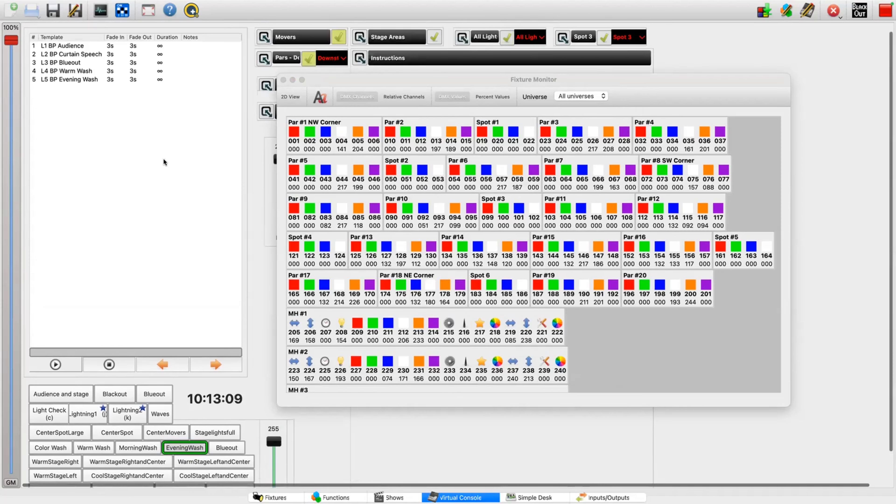
Step: Turn off the EveningWash look and run the L5 BP Evening Wash cue from the cue list
{"action": "left_click", "coordinate": [186, 451]}
{"action": "scroll", "coordinate": [259, 389], "scroll_direction": "down", "scroll_amount": 2}
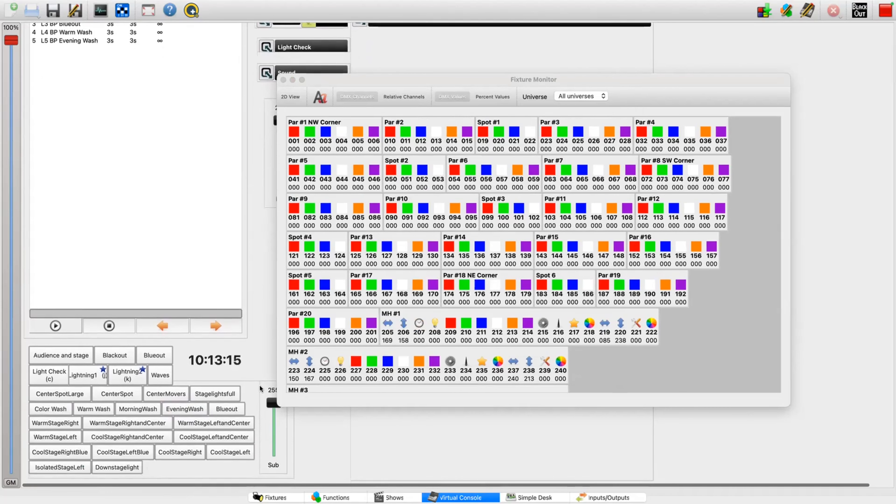
{"action": "scroll", "coordinate": [259, 388], "scroll_direction": "up", "scroll_amount": 2}
{"action": "scroll", "coordinate": [253, 374], "scroll_direction": "up", "scroll_amount": 1}
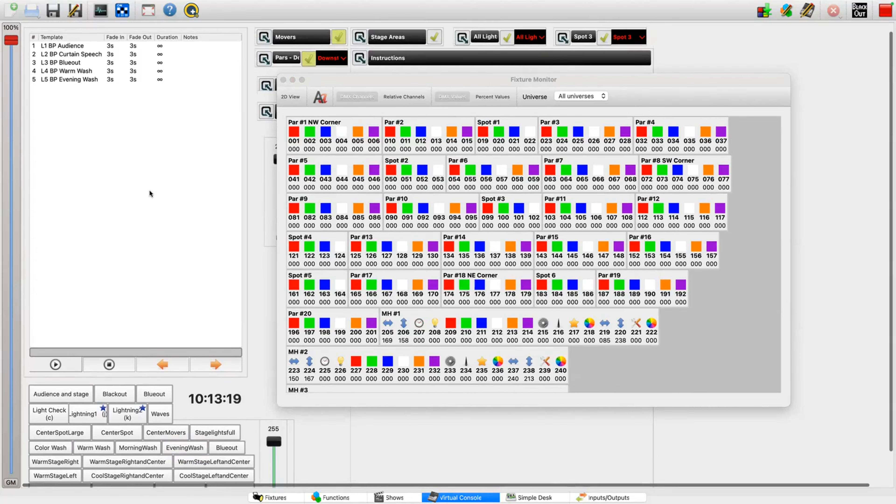
{"action": "left_click", "coordinate": [63, 81]}
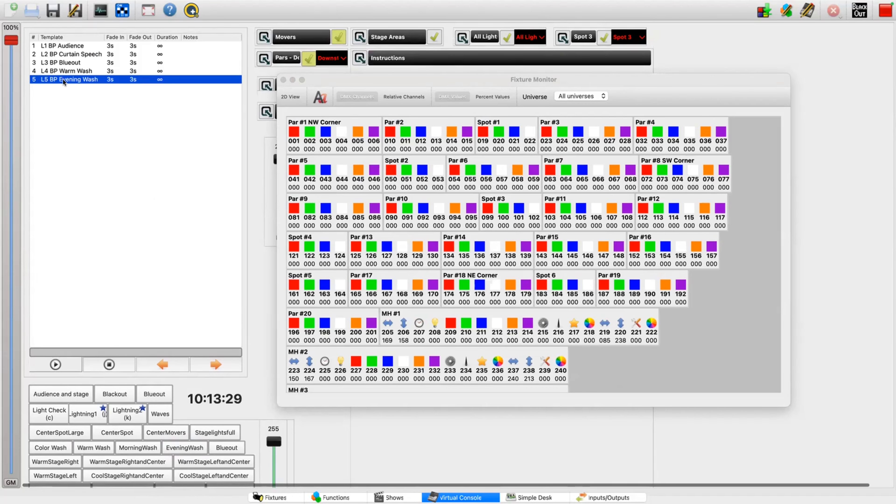
{"action": "left_click", "coordinate": [674, 57]}
{"action": "key", "text": "space"}
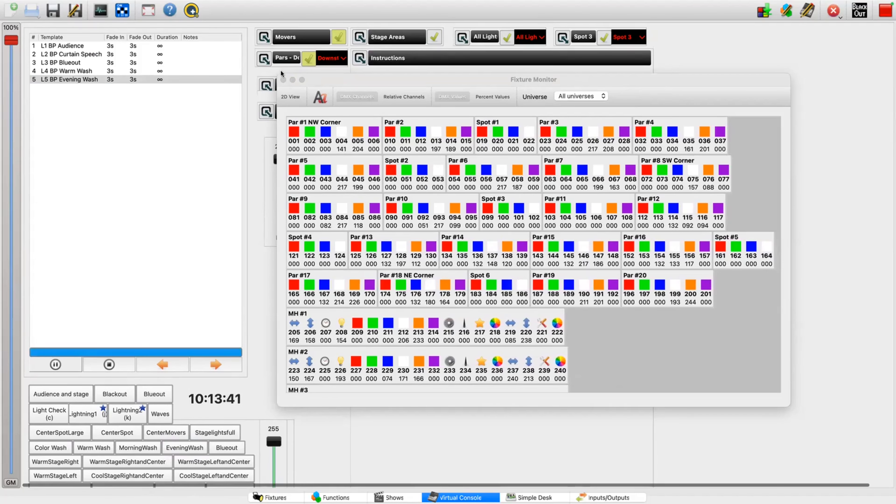
Step: Close the fixture monitor and lower the M1 Dimmer to 0 in the Movers frame
{"action": "left_click", "coordinate": [283, 79]}
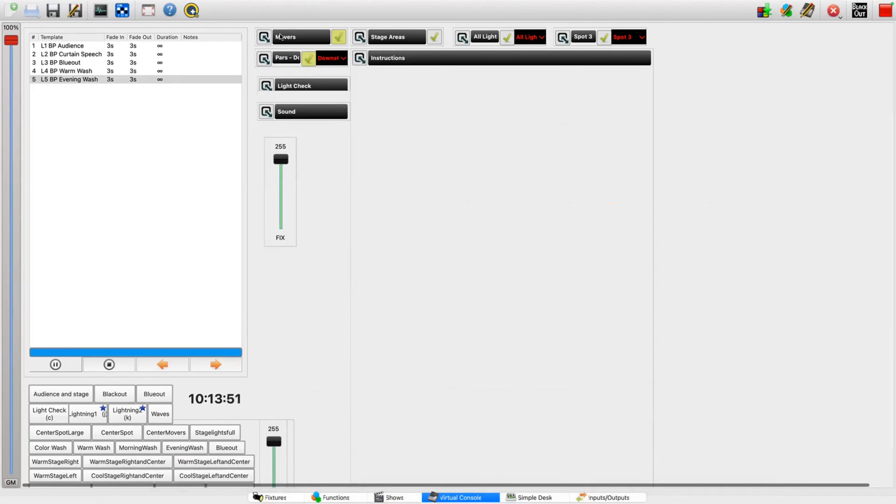
{"action": "left_click", "coordinate": [264, 37]}
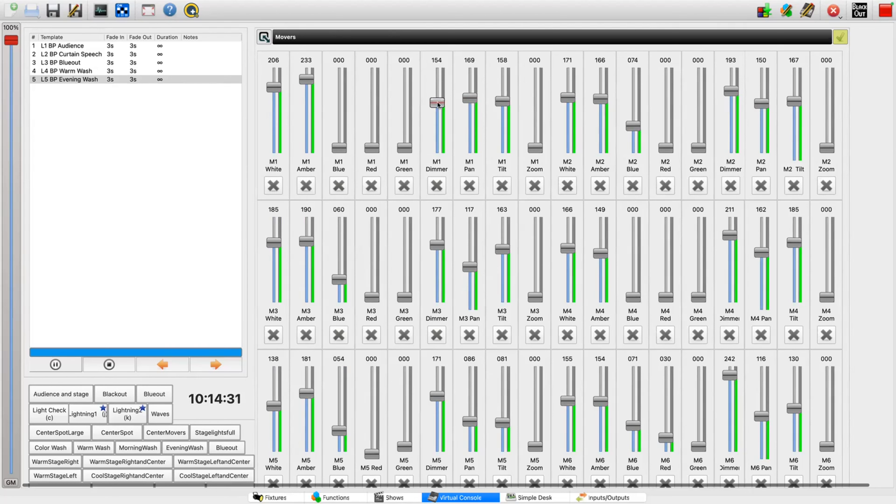
{"action": "left_click_drag", "start_coordinate": [437, 105], "coordinate": [436, 166]}
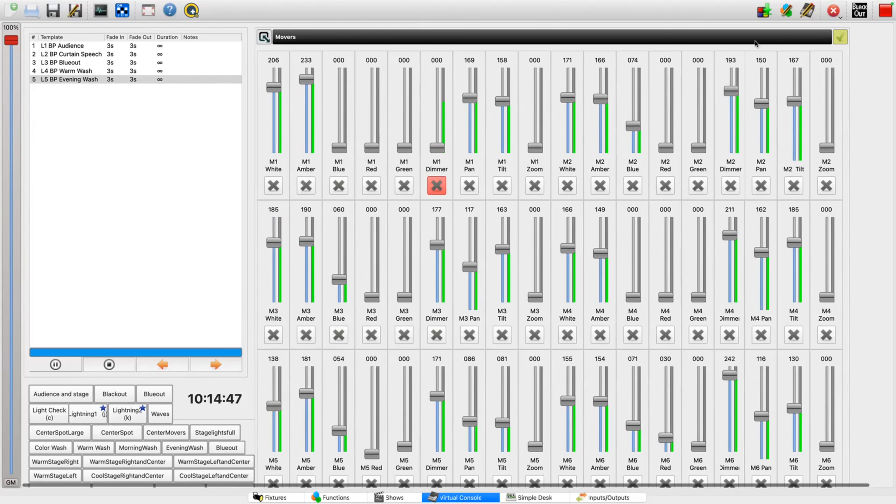
Step: Disable the Movers frame and dump all DMX channels to the Barefoot in the Park chaser under the default scene name
{"action": "left_click", "coordinate": [841, 36]}
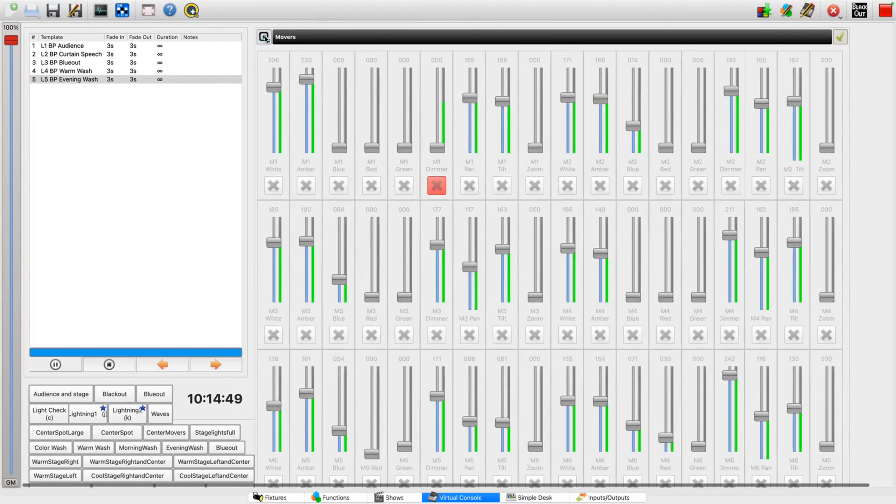
{"action": "left_click", "coordinate": [264, 37]}
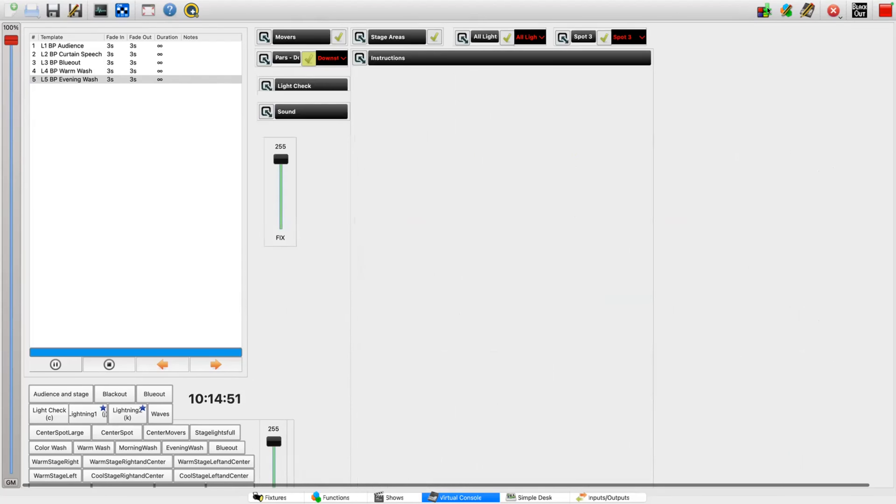
{"action": "left_click", "coordinate": [264, 37]}
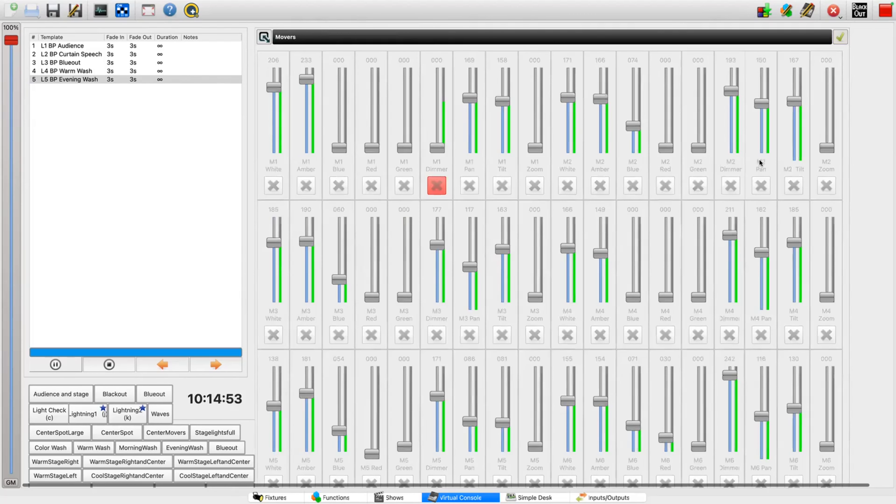
{"action": "left_click", "coordinate": [763, 11]}
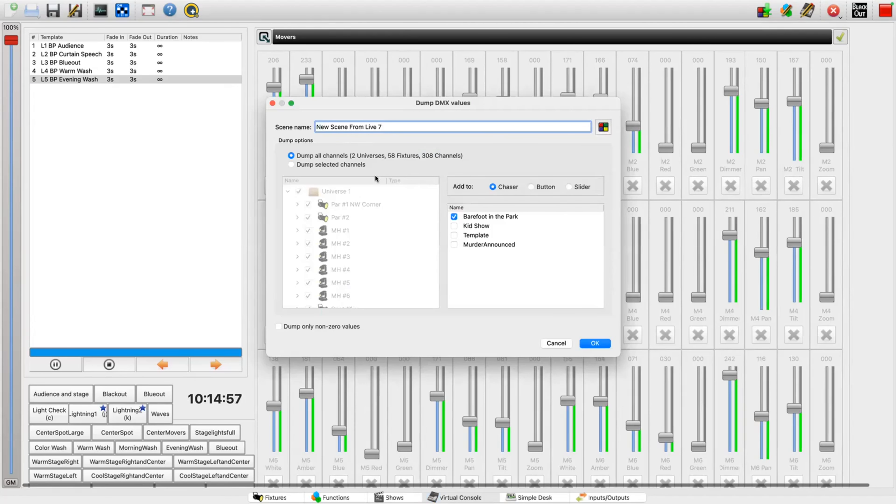
{"action": "left_click", "coordinate": [595, 343]}
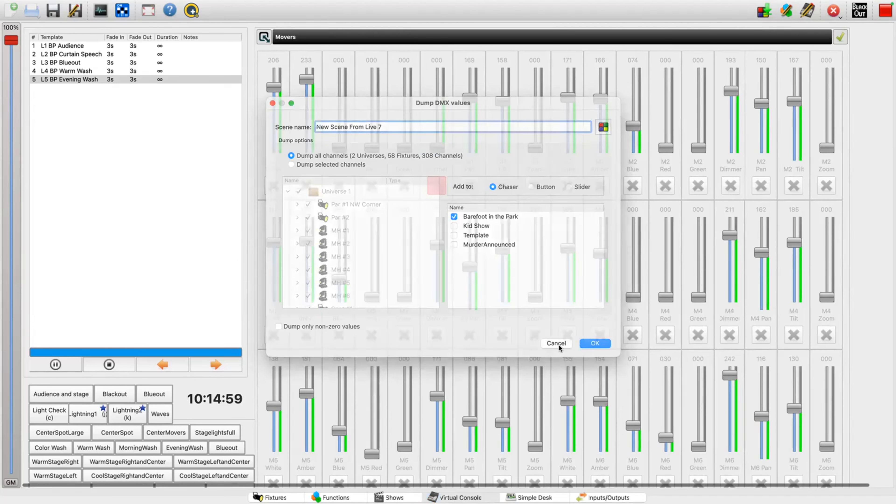
Step: Enable the Movers frame and overwrite the L5 BP Evening Wash scene with the live DMX values, without adding it to any chaser
{"action": "left_click", "coordinate": [840, 37]}
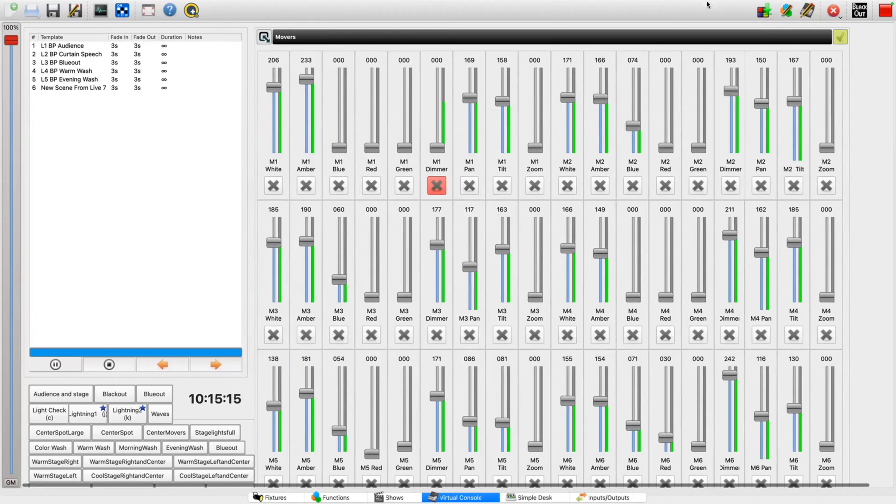
{"action": "left_click", "coordinate": [762, 11]}
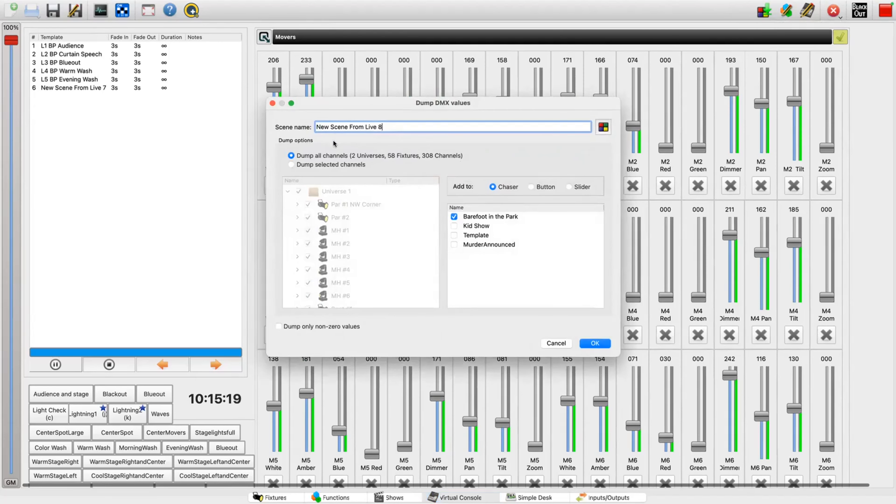
{"action": "left_click", "coordinate": [604, 128]}
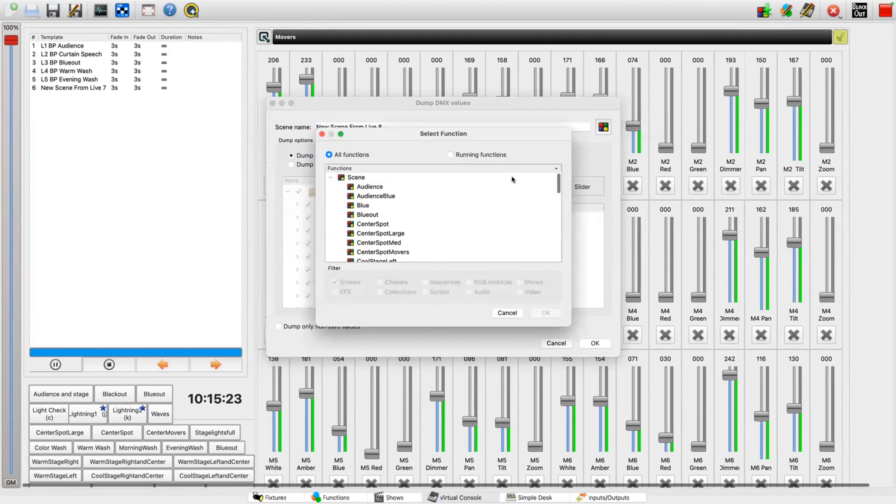
{"action": "scroll", "coordinate": [400, 203], "scroll_direction": "down", "scroll_amount": 5}
{"action": "scroll", "coordinate": [400, 203], "scroll_direction": "down", "scroll_amount": 2}
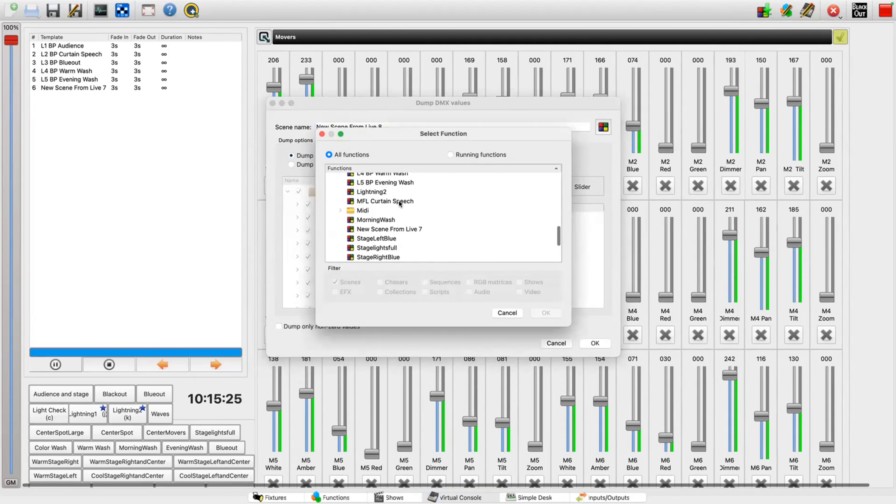
{"action": "scroll", "coordinate": [399, 203], "scroll_direction": "up", "scroll_amount": 2}
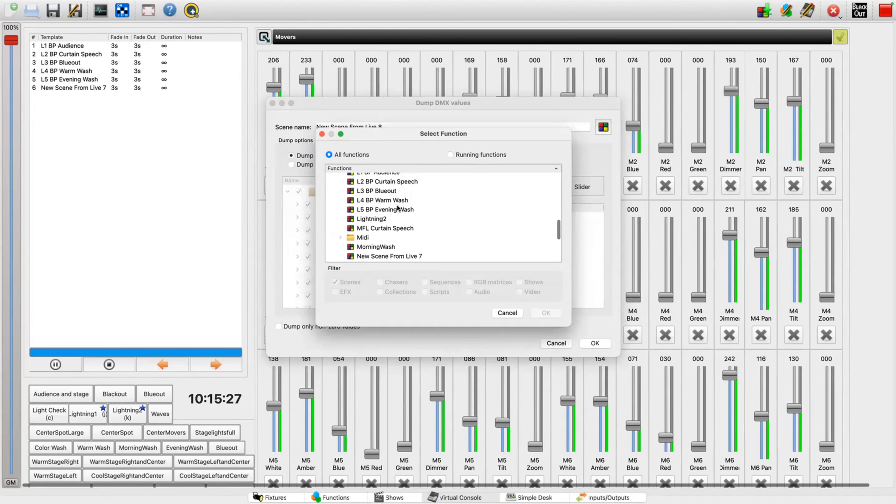
{"action": "left_click", "coordinate": [398, 209]}
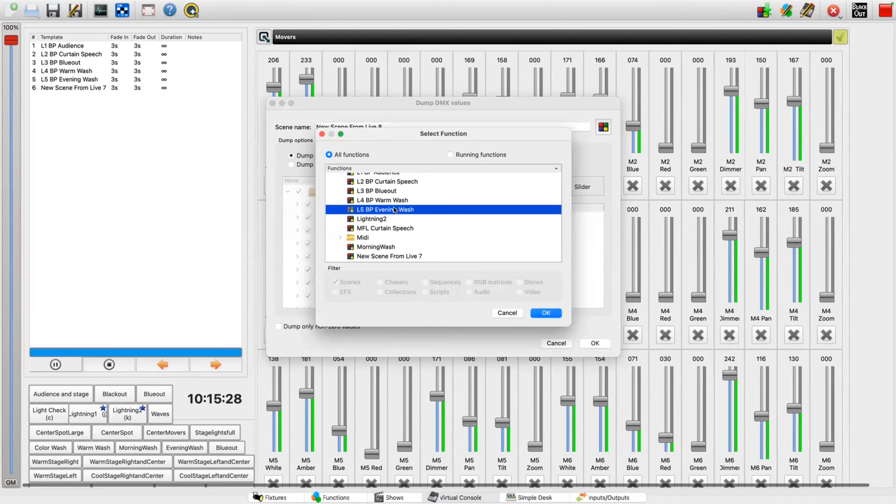
{"action": "left_click", "coordinate": [544, 313]}
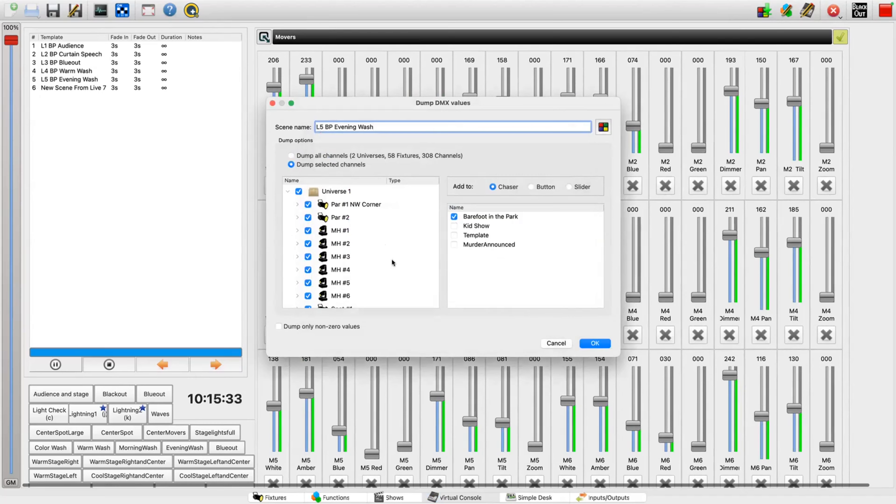
{"action": "left_click", "coordinate": [454, 216]}
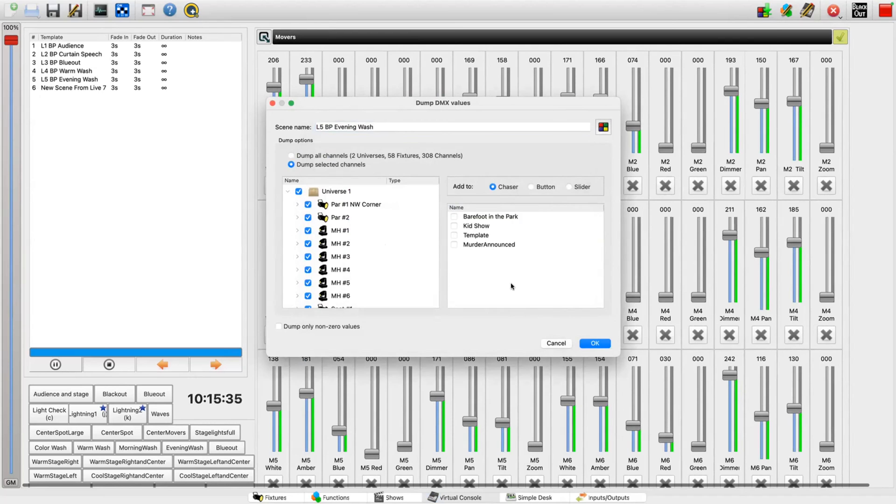
{"action": "left_click", "coordinate": [595, 343]}
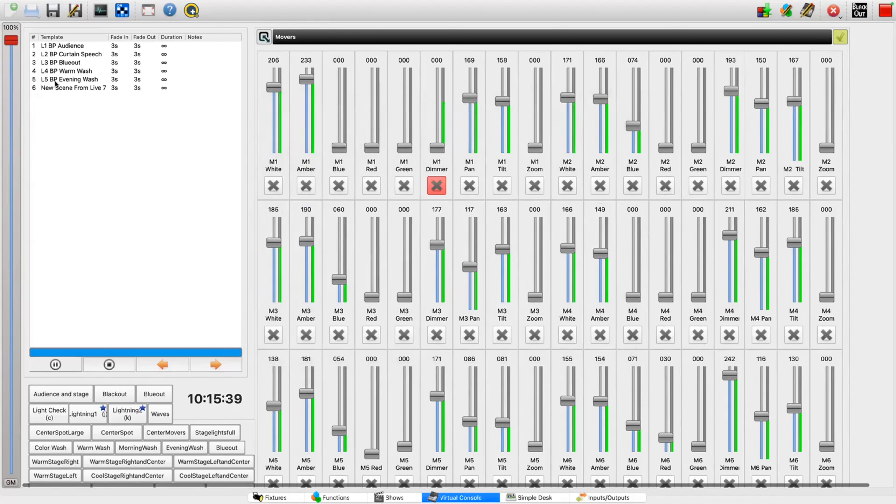
Step: Select the L5 BP Evening Wash cue and reset the M3 Dimmer and M1 Dimmer overrides in the Movers frame
{"action": "left_click", "coordinate": [55, 85]}
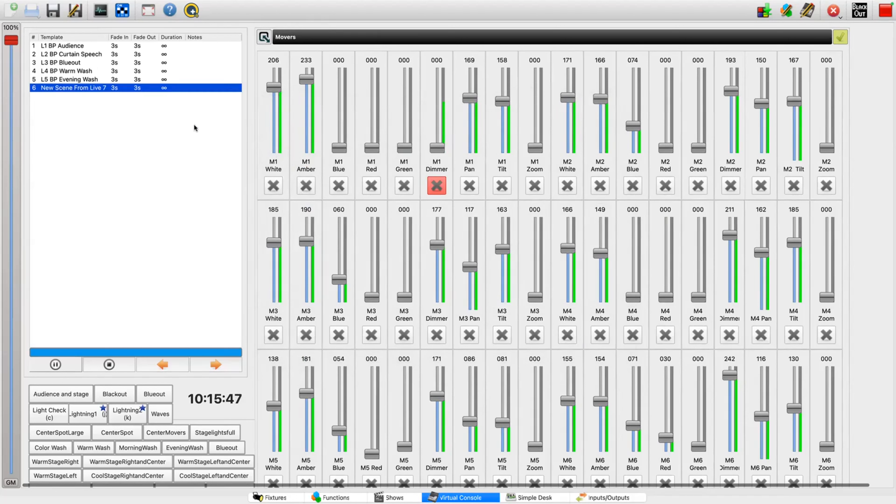
{"action": "left_click", "coordinate": [81, 79]}
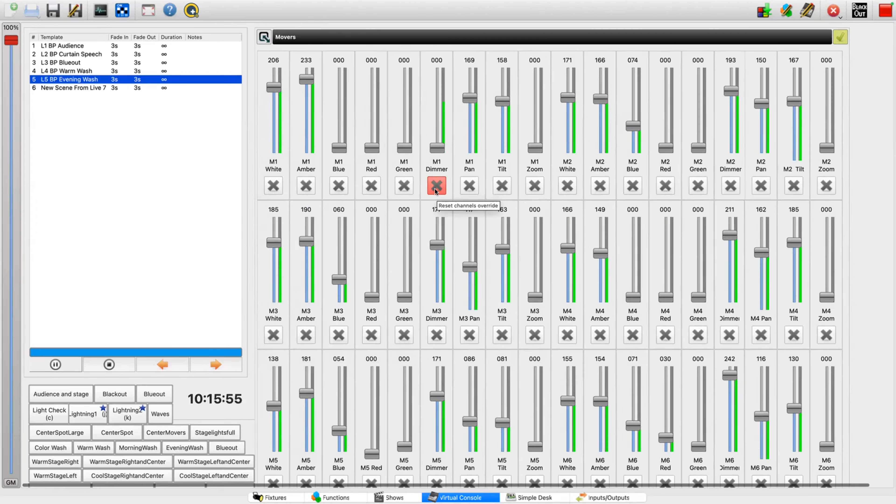
{"action": "scroll", "coordinate": [436, 191], "scroll_direction": "down", "scroll_amount": 3}
{"action": "scroll", "coordinate": [436, 191], "scroll_direction": "down", "scroll_amount": 3}
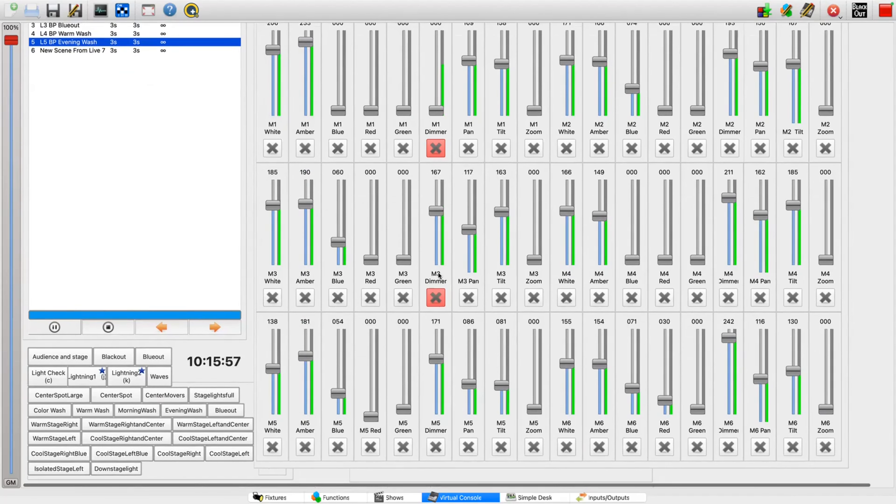
{"action": "left_click", "coordinate": [438, 297]}
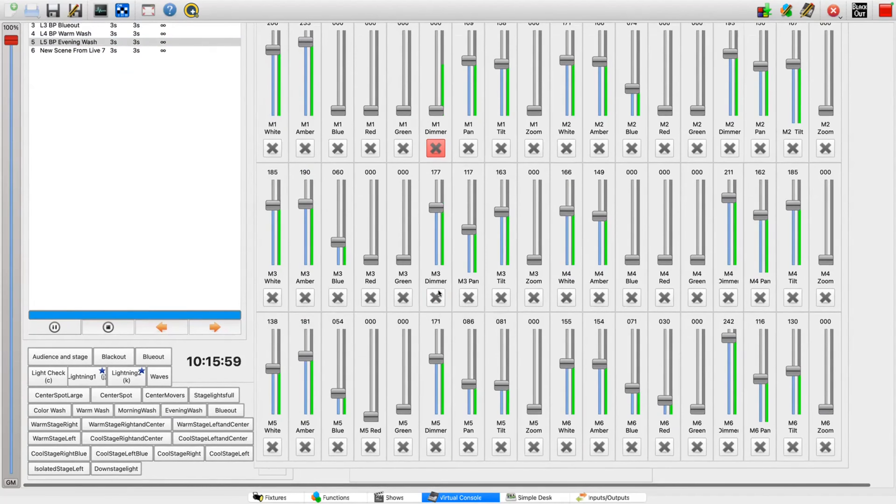
{"action": "scroll", "coordinate": [439, 166], "scroll_direction": "up", "scroll_amount": 3}
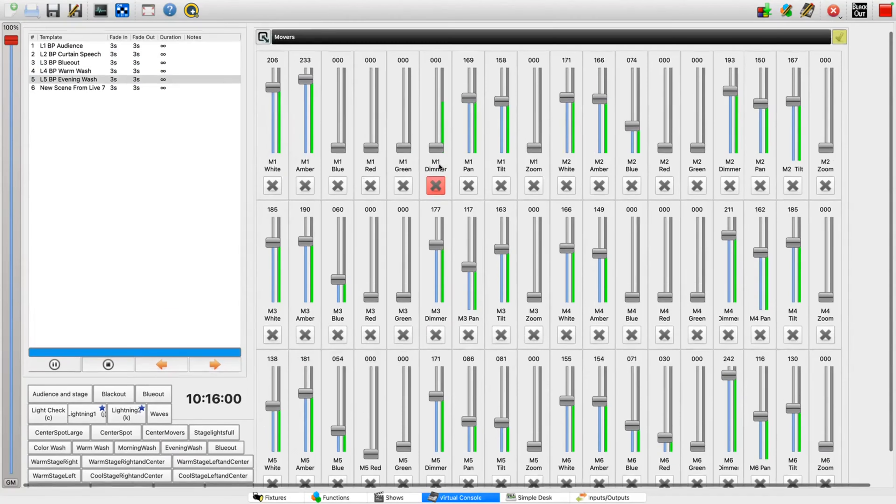
{"action": "left_click", "coordinate": [439, 184]}
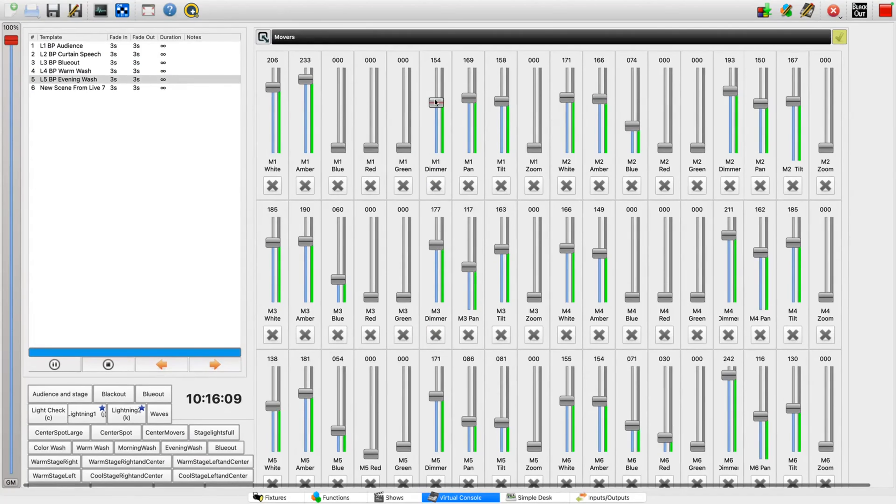
Step: Lower the M1, M3 and M2 Dimmers to 0 in the Movers frame and reset their channel overrides
{"action": "left_click_drag", "start_coordinate": [435, 102], "coordinate": [510, 333]}
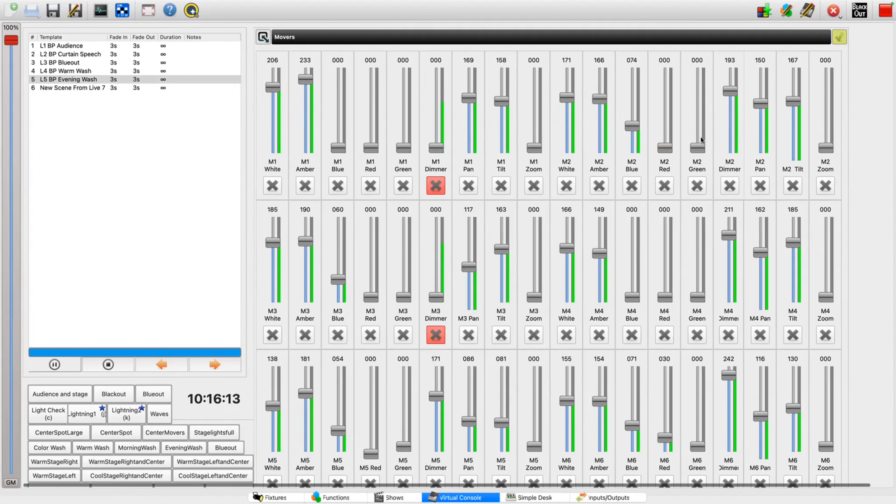
{"action": "left_click_drag", "start_coordinate": [731, 94], "coordinate": [731, 182]}
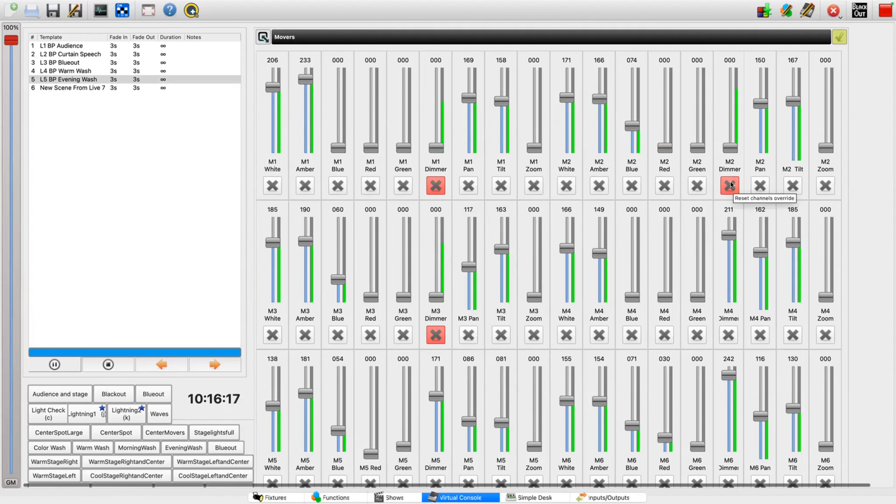
{"action": "left_click", "coordinate": [729, 185]}
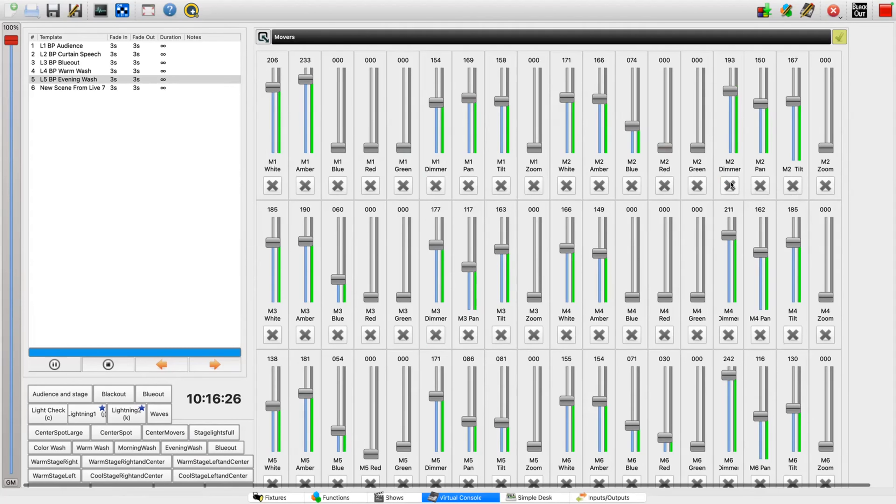
Step: Collapse the Movers frame and examine the fader levels on the Downstage and Upstage pages of the Pars frame
{"action": "left_click", "coordinate": [263, 37]}
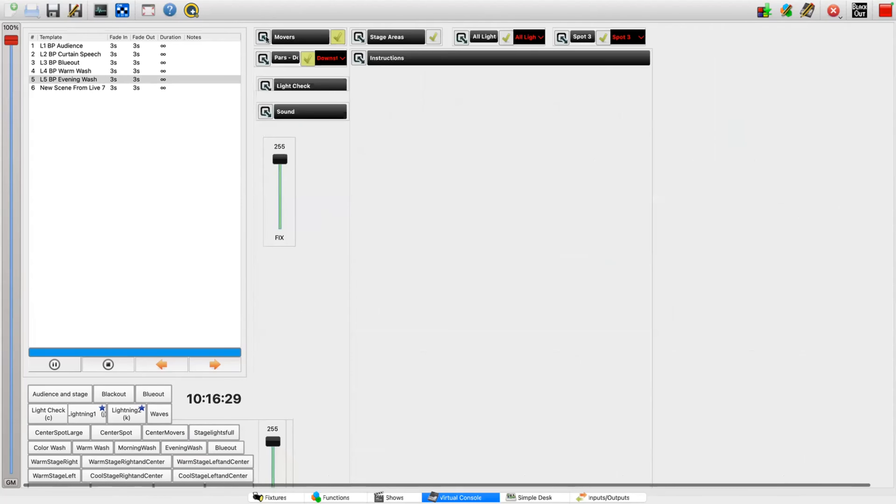
{"action": "left_click", "coordinate": [263, 59]}
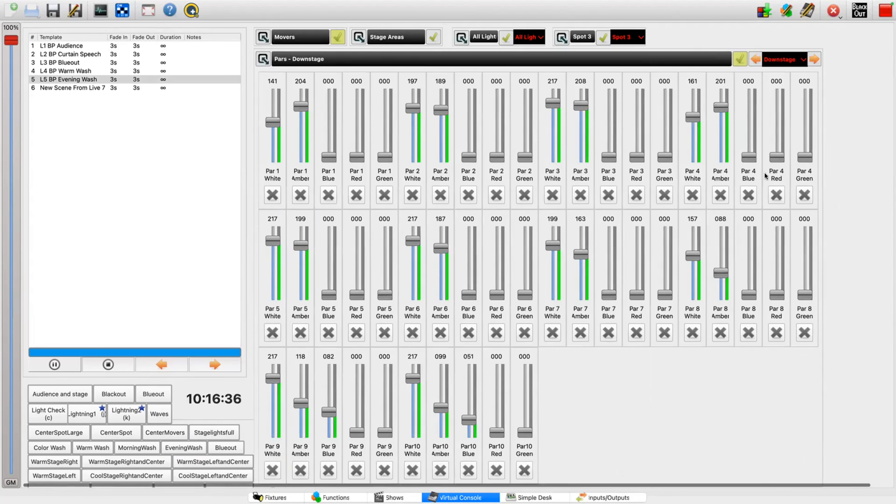
{"action": "left_click", "coordinate": [802, 63]}
{"action": "left_click", "coordinate": [782, 58]}
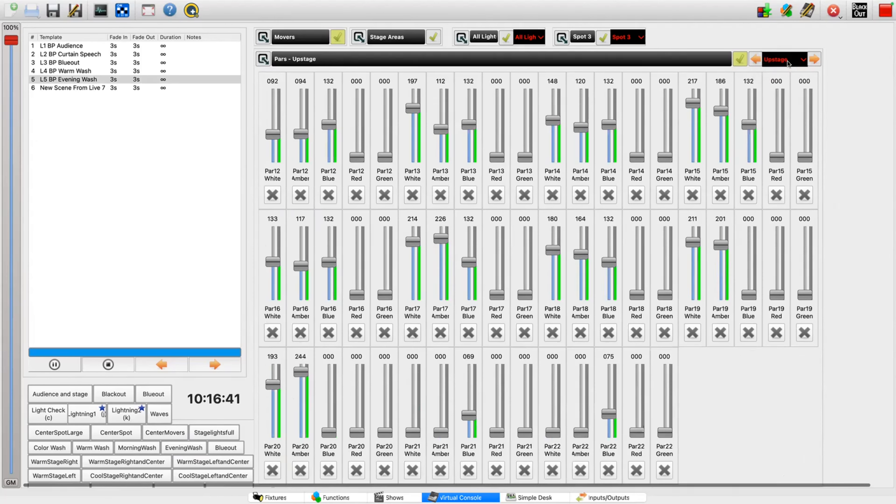
{"action": "left_click", "coordinate": [789, 61]}
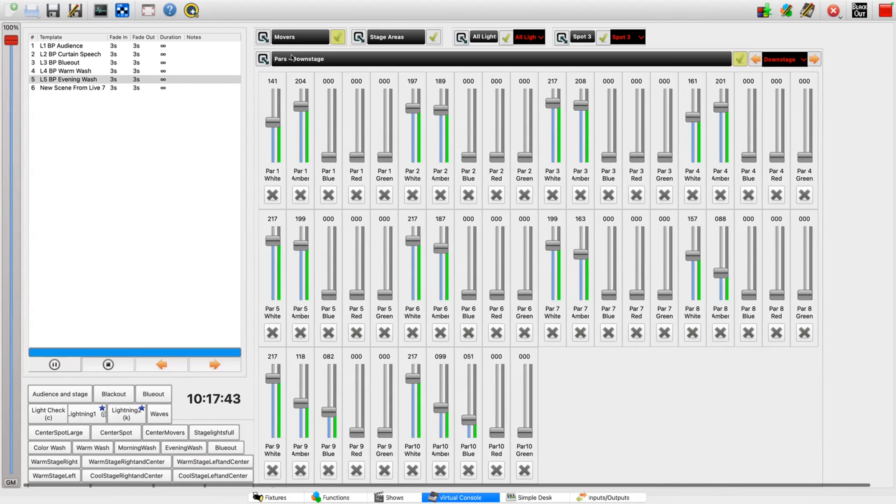
{"action": "left_click", "coordinate": [263, 59]}
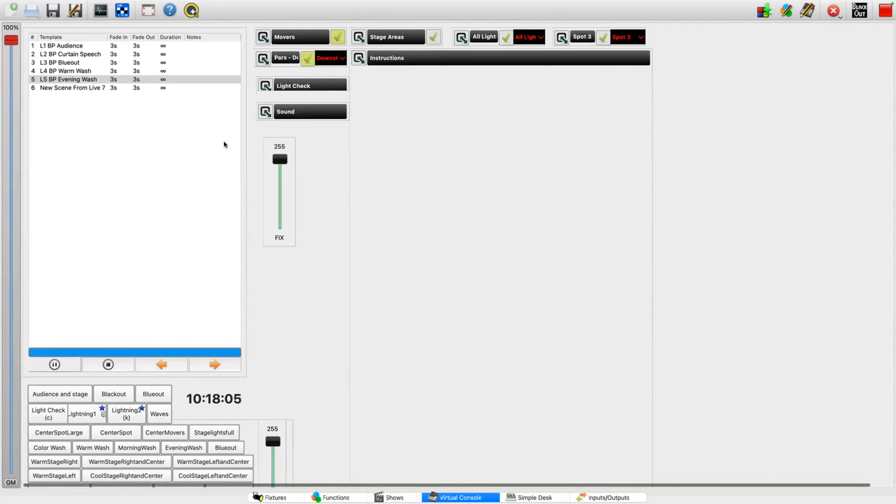
Step: Stop all running functions, return the cue list to L1 BP Audience and switch to design mode
{"action": "left_click", "coordinate": [833, 10]}
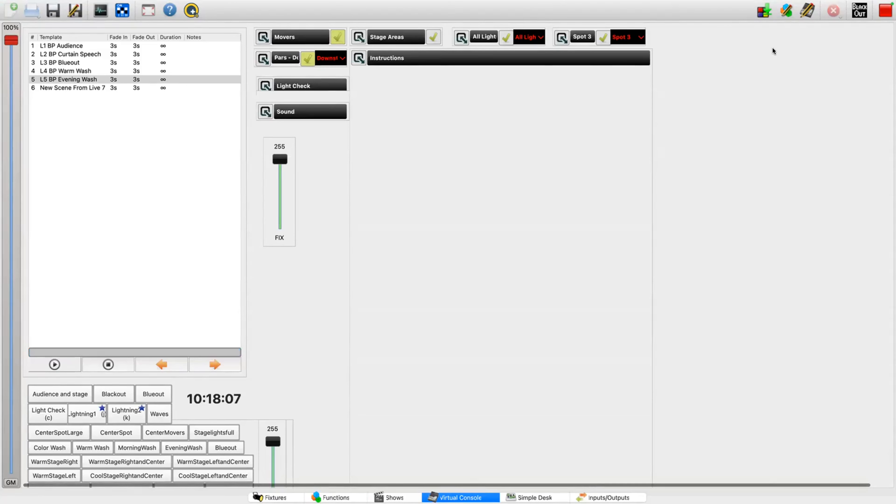
{"action": "key", "text": "space"}
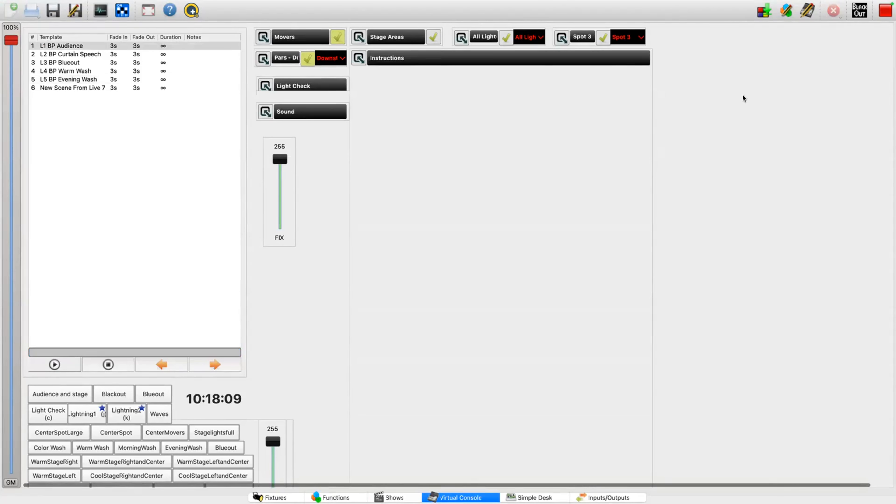
{"action": "left_click", "coordinate": [883, 10]}
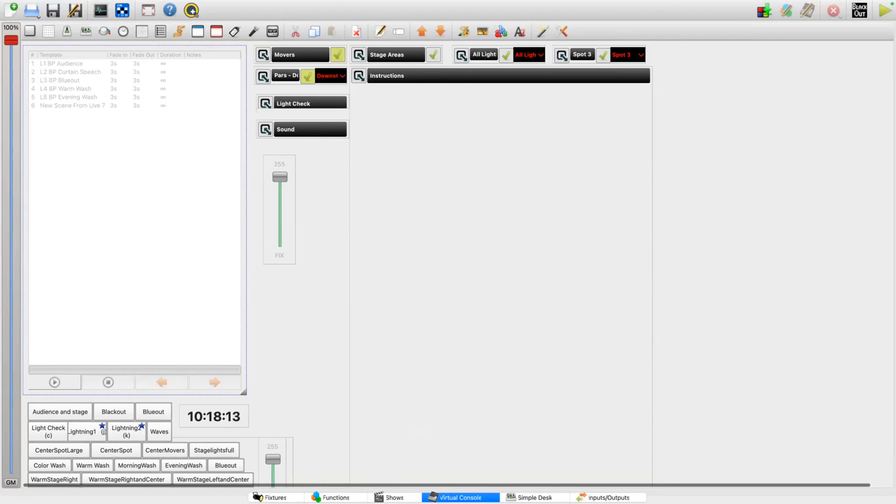
Step: Remove the New Scene From Live 7 step from the Barefoot in the Park chaser in the function editor
{"action": "left_click", "coordinate": [356, 497]}
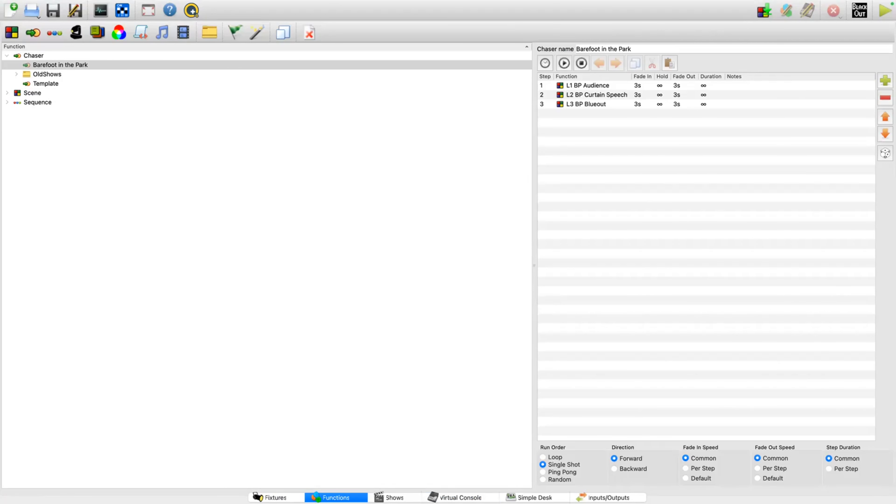
{"action": "left_click", "coordinate": [54, 83]}
{"action": "left_click", "coordinate": [58, 65]}
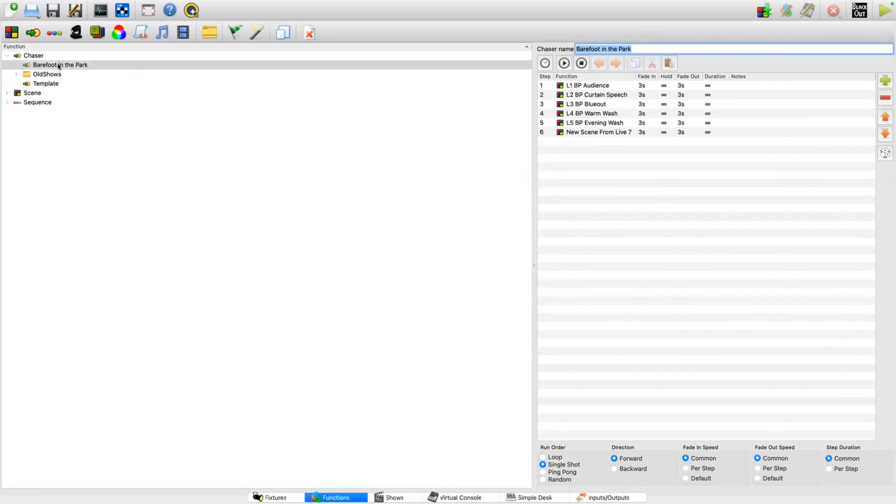
{"action": "left_click", "coordinate": [580, 131]}
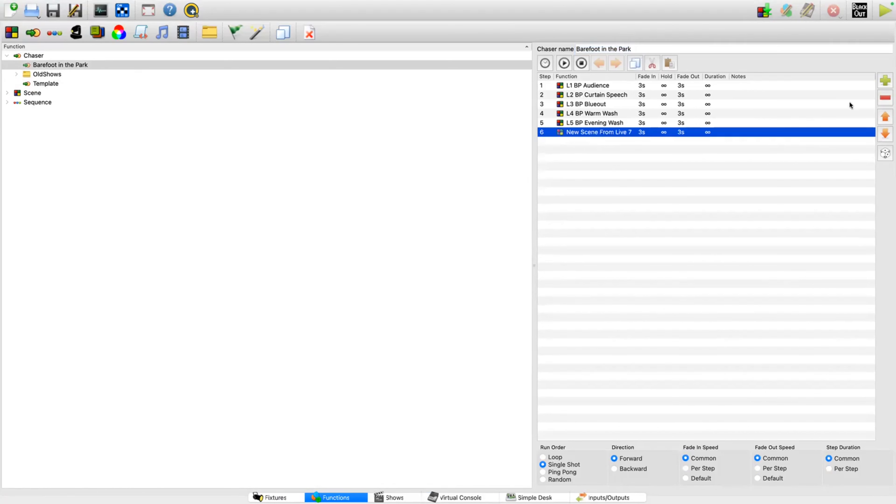
{"action": "left_click", "coordinate": [885, 98]}
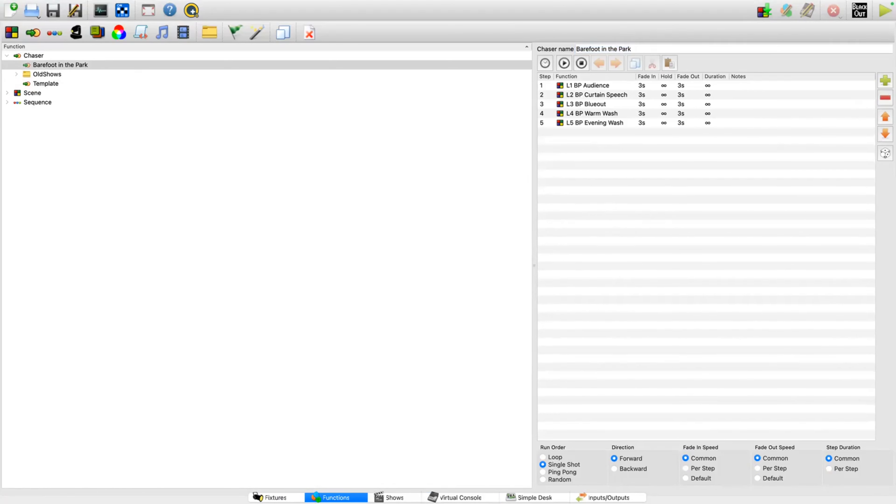
Step: Save the project and return to the Virtual Console
{"action": "left_click", "coordinate": [55, 12]}
{"action": "left_click", "coordinate": [460, 497]}
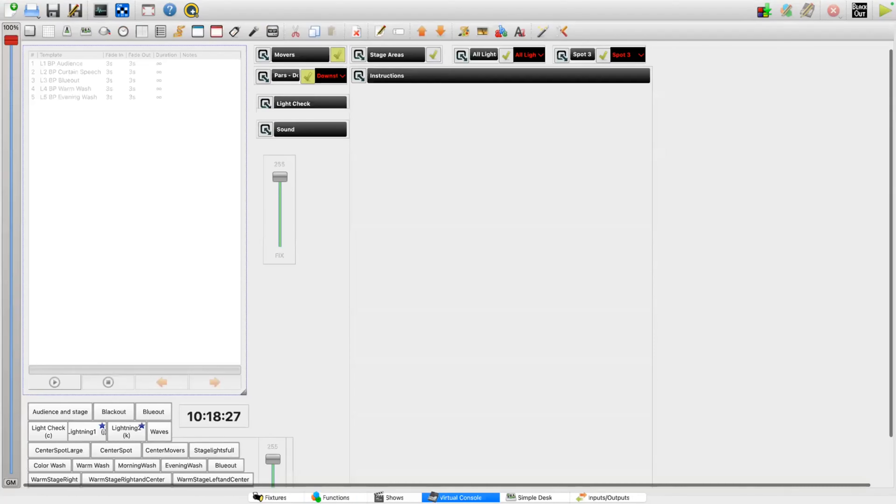
{"action": "left_click", "coordinate": [55, 10]}
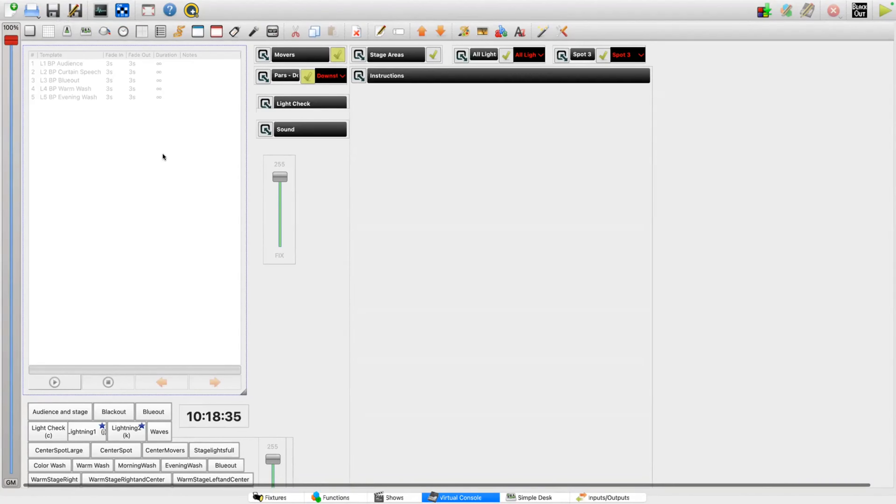
{"action": "scroll", "coordinate": [162, 156], "scroll_direction": "down", "scroll_amount": 3}
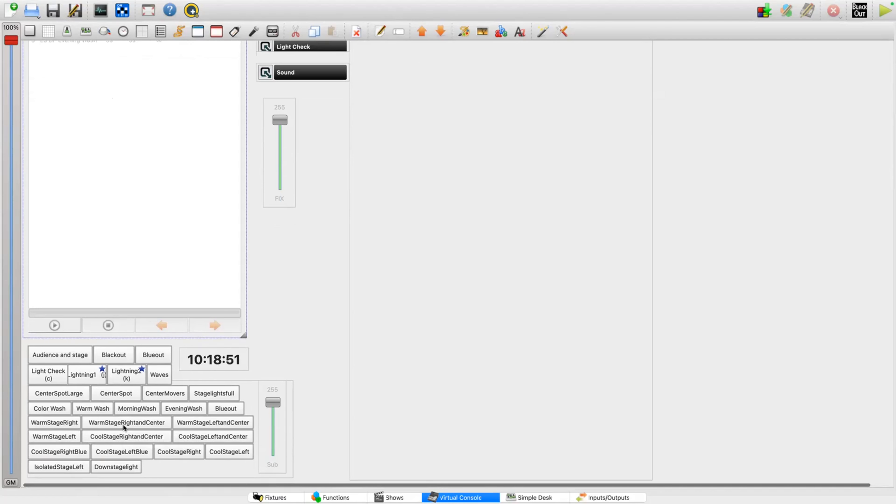
{"action": "scroll", "coordinate": [122, 424], "scroll_direction": "up", "scroll_amount": 3}
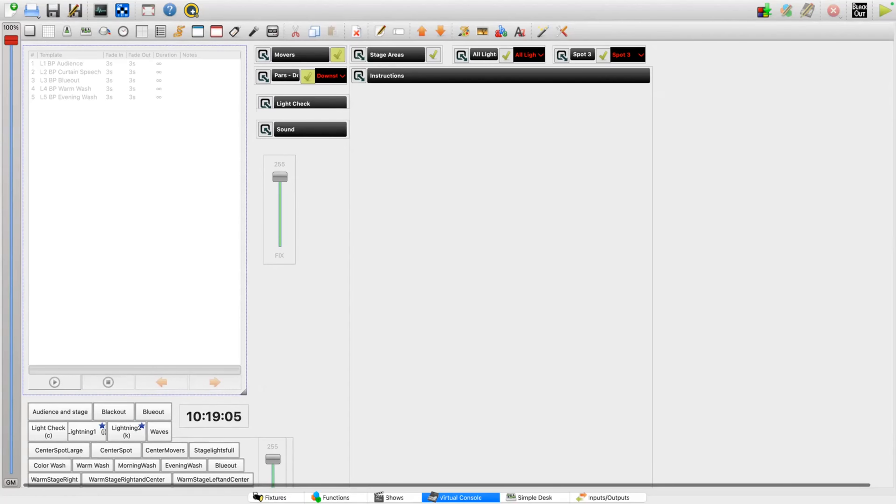
{"action": "scroll", "coordinate": [157, 374], "scroll_direction": "down", "scroll_amount": 3}
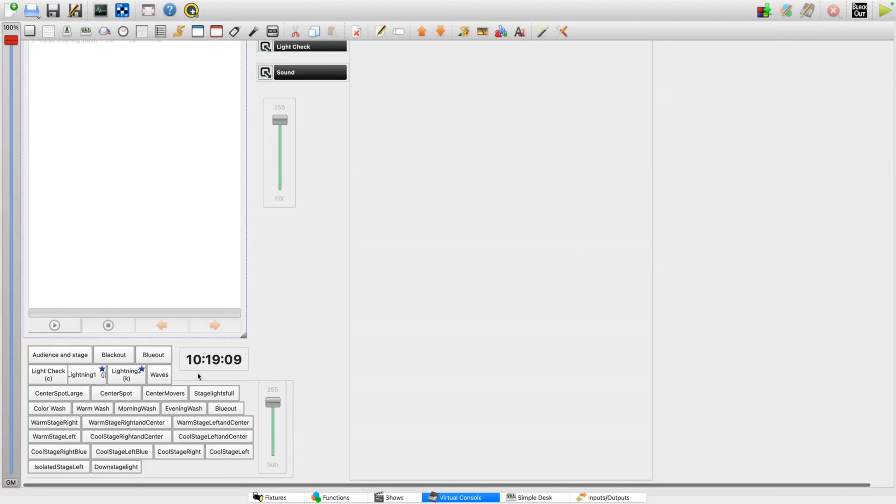
Step: Switch to operate mode and paste a copy of the L1 BP Audience step after L5 BP Evening Wash in the Barefoot in the Park chaser
{"action": "scroll", "coordinate": [197, 374], "scroll_direction": "up", "scroll_amount": 3}
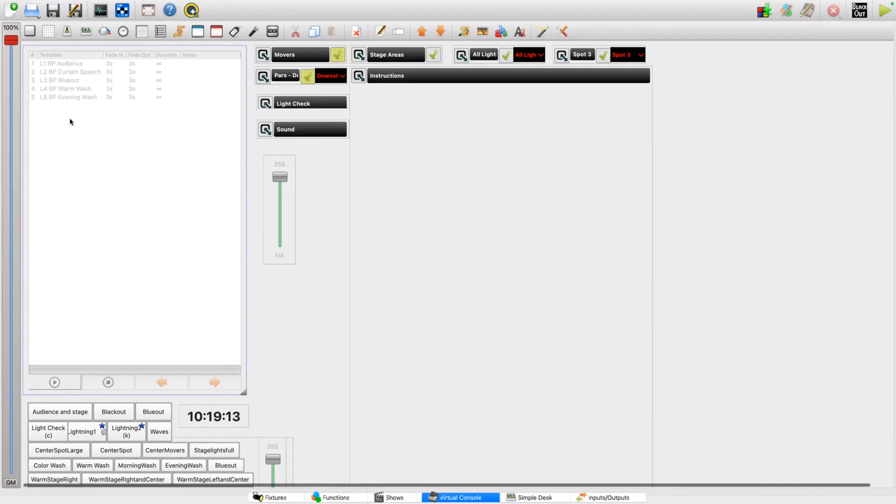
{"action": "left_click", "coordinate": [884, 11]}
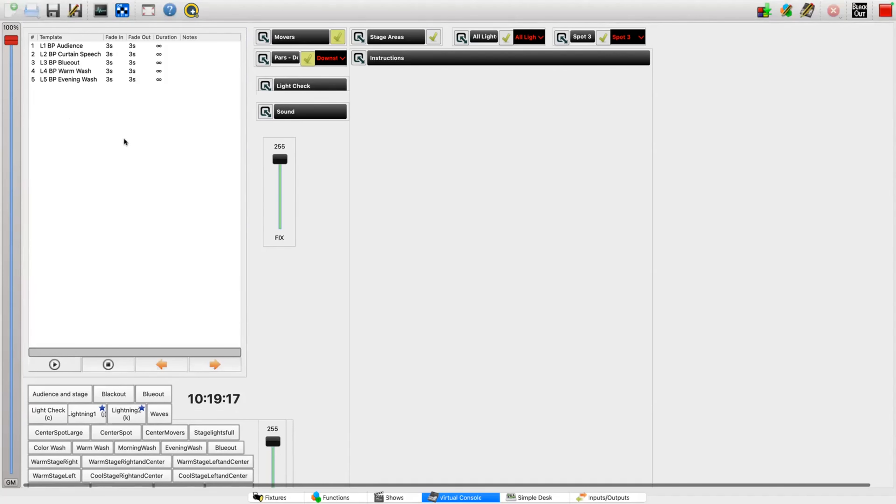
{"action": "left_click", "coordinate": [333, 497]}
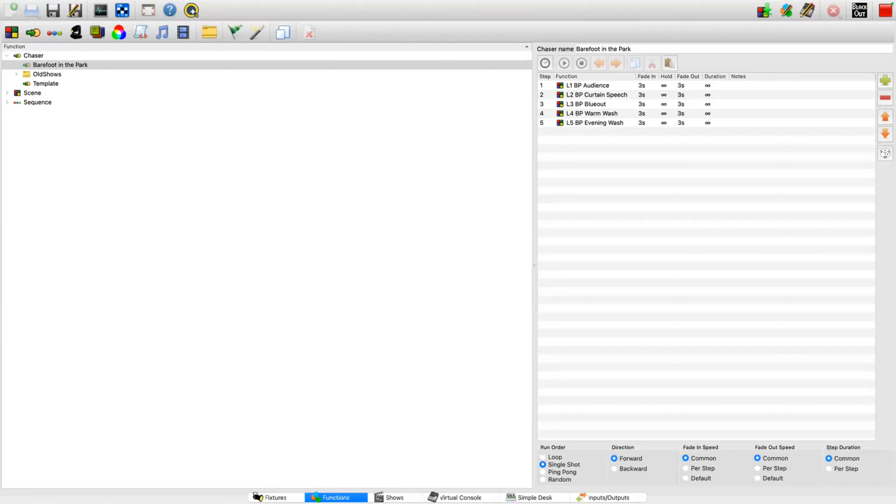
{"action": "left_click", "coordinate": [587, 85]}
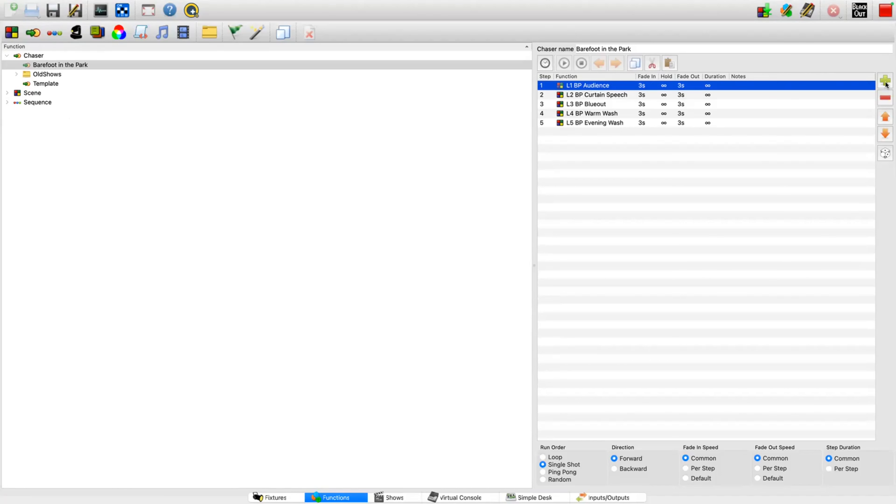
{"action": "left_click", "coordinate": [652, 139]}
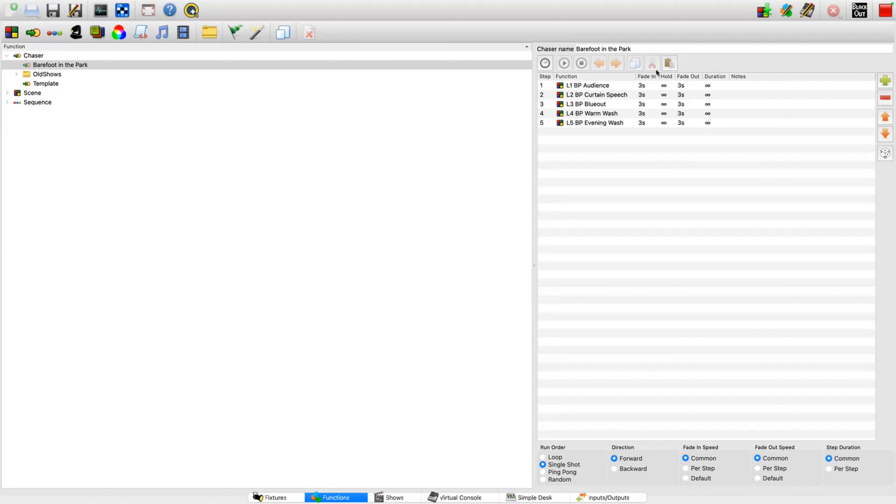
{"action": "left_click", "coordinate": [595, 87]}
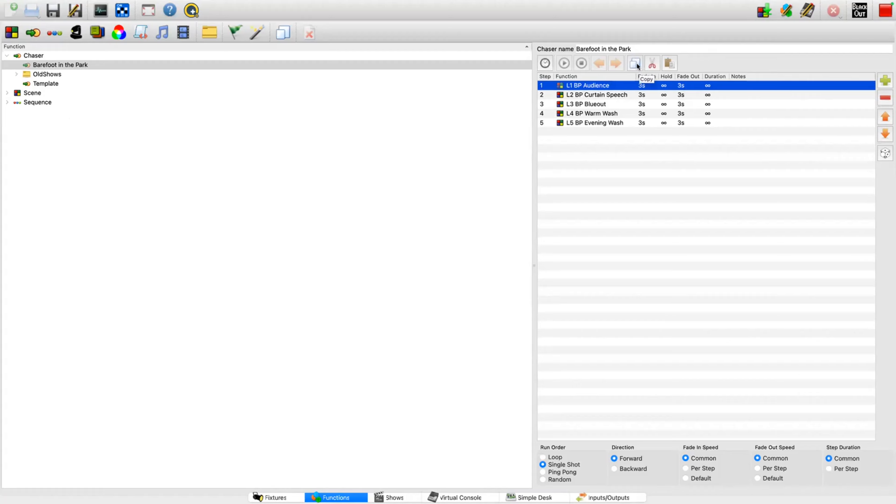
{"action": "left_click", "coordinate": [595, 129]}
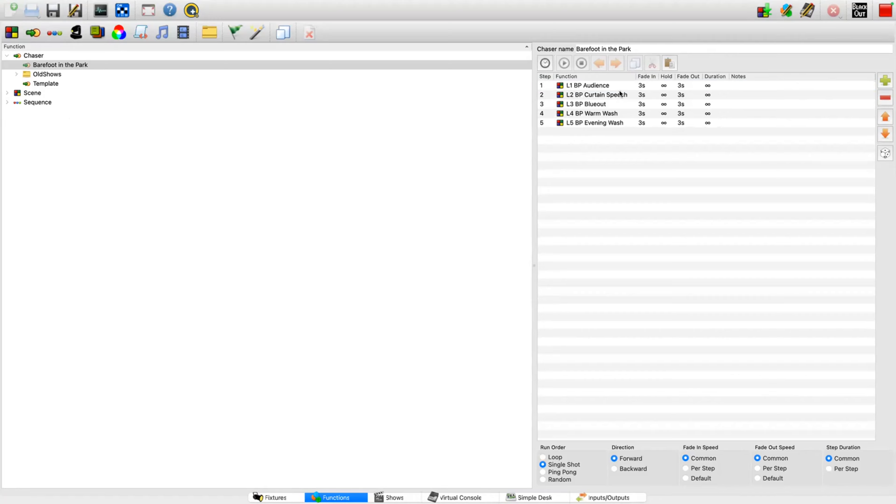
{"action": "left_click", "coordinate": [581, 125]}
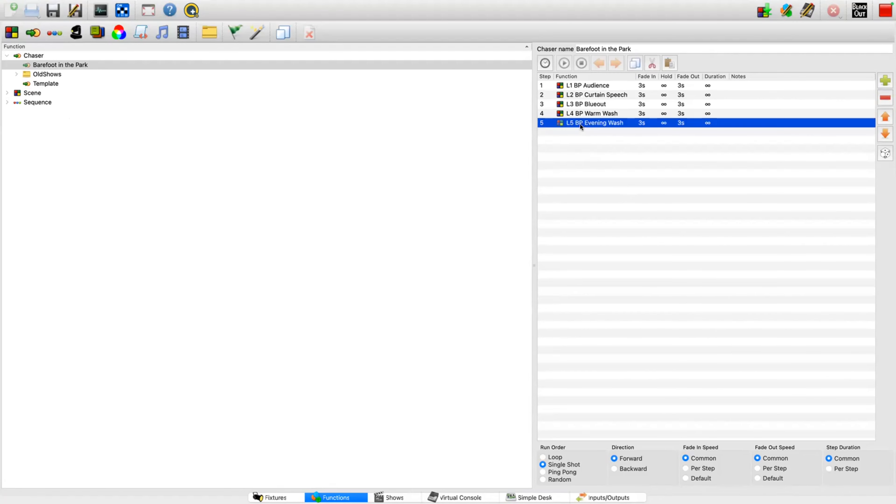
{"action": "left_click", "coordinate": [667, 63]}
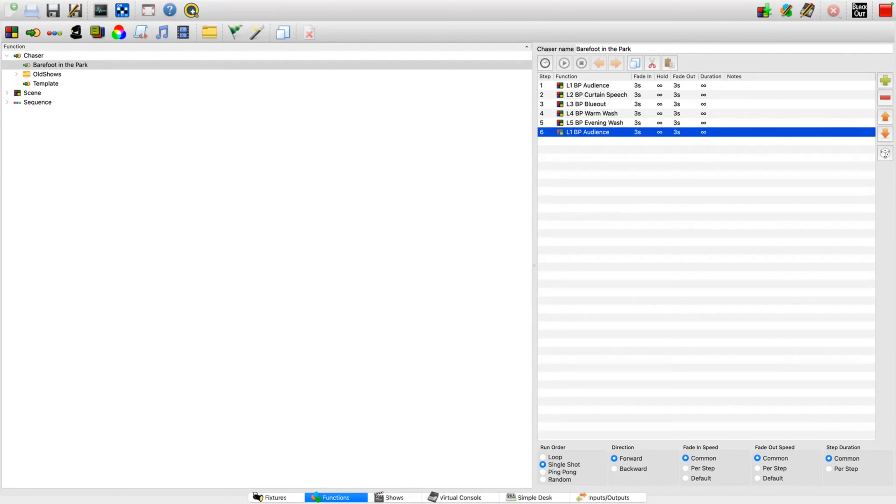
Step: Save the project from the Virtual Console and run the cue list through to the L1 BP Audience cue at step 6
{"action": "left_click", "coordinate": [460, 497]}
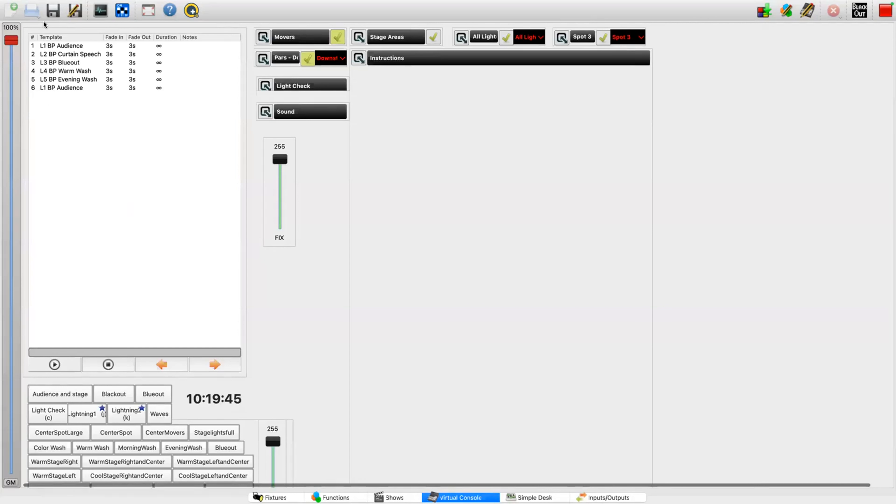
{"action": "left_click", "coordinate": [57, 14]}
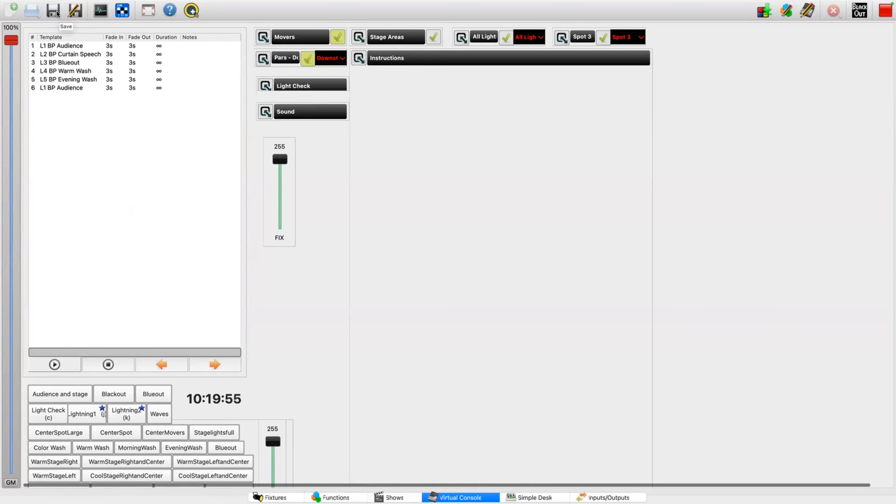
{"action": "left_click", "coordinate": [57, 88]}
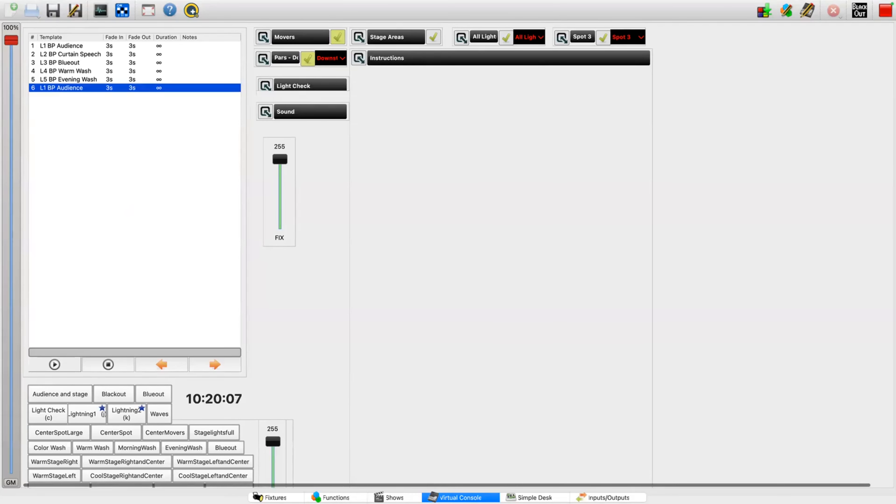
{"action": "left_click", "coordinate": [421, 155]}
{"action": "key", "text": "space"}
{"action": "key", "text": "space"}
{"action": "key", "text": "space"}
{"action": "key", "text": "space"}
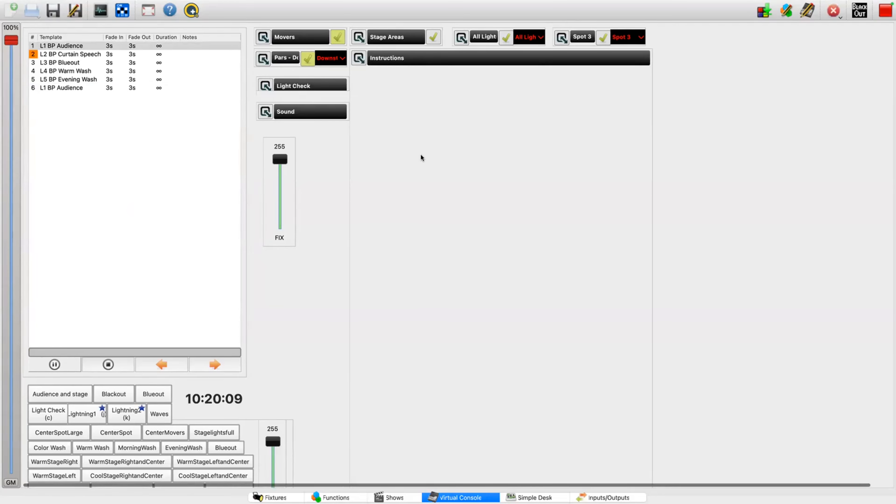
{"action": "key", "text": "space"}
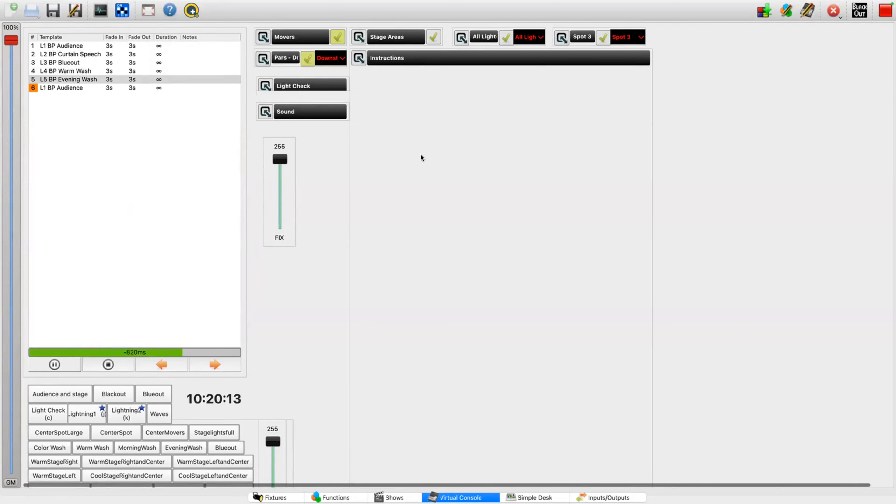
{"action": "key", "text": "space"}
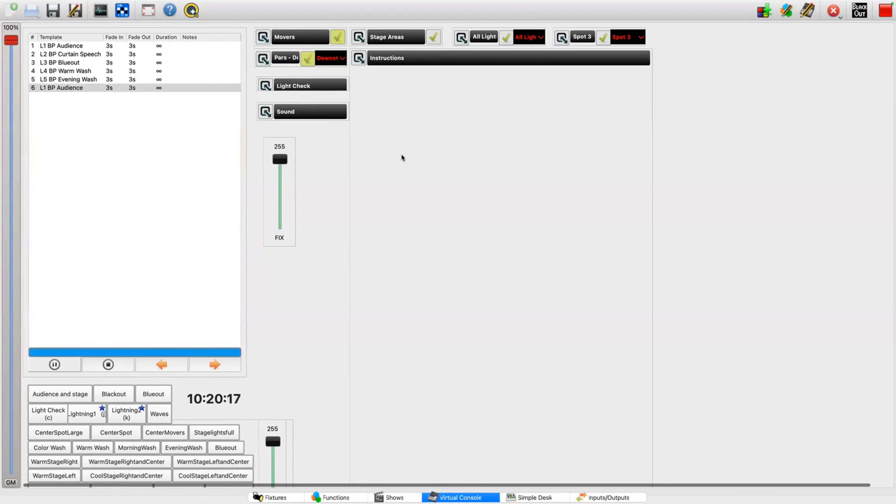
Step: Dump the live DMX values to a scene named L6 Intermission Lights and add it to the Barefoot in the Park chaser
{"action": "left_click", "coordinate": [757, 13]}
{"action": "left_click_drag", "start_coordinate": [561, 126], "coordinate": [278, 118]}
{"action": "type", "text": "Intermi"}
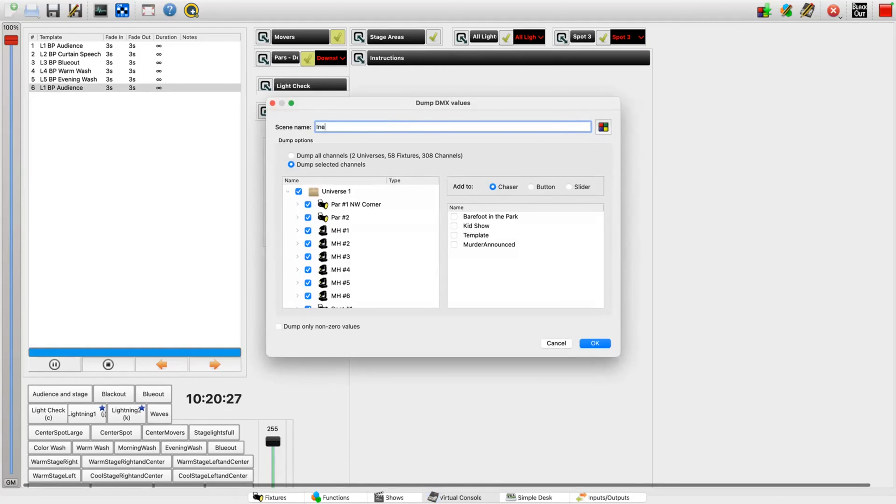
{"action": "type", "text": "ssion"}
{"action": "key", "text": "BackSpace"}
{"action": "key", "text": "BackSpace"}
{"action": "key", "text": "BackSpace"}
{"action": "key", "text": "BackSpace"}
{"action": "key", "text": "BackSpace"}
{"action": "key", "text": "BackSpace"}
{"action": "key", "text": "BackSpace"}
{"action": "key", "text": "BackSpace"}
{"action": "key", "text": "BackSpace"}
{"action": "key", "text": "BackSpace"}
{"action": "key", "text": "BackSpace"}
{"action": "key", "text": "BackSpace"}
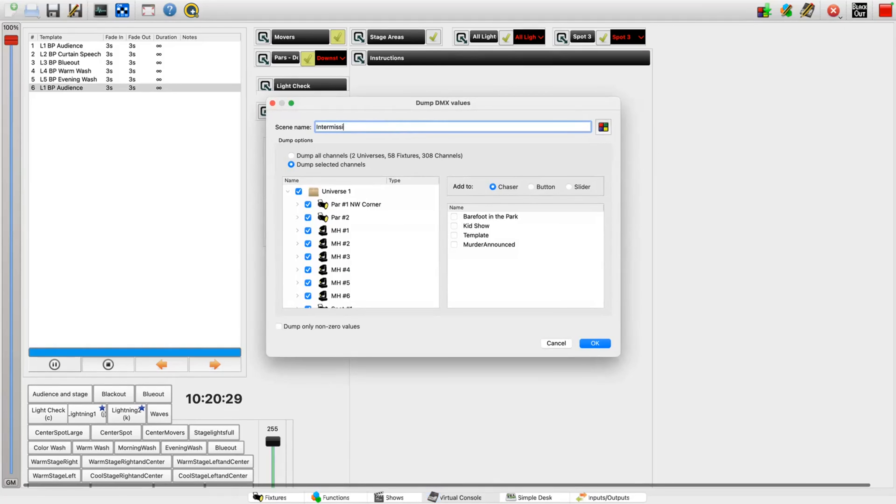
{"action": "type", "text": "L"}
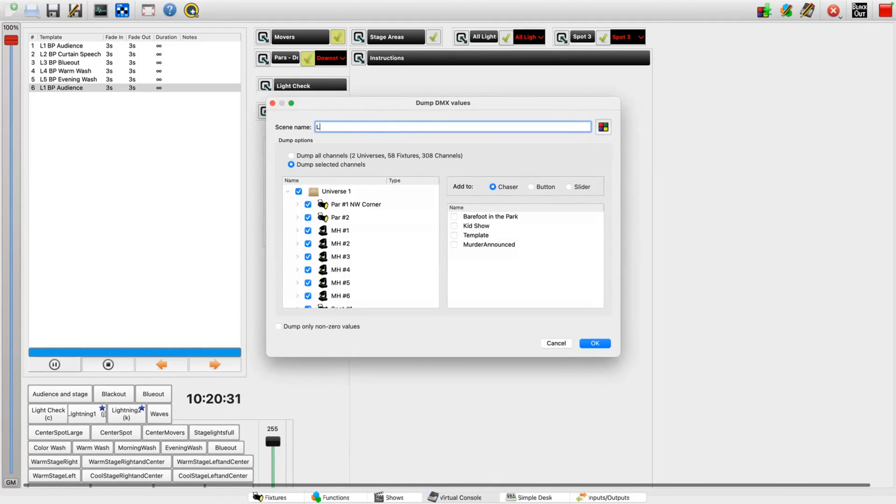
{"action": "type", "text": "6 Intermission Lights"}
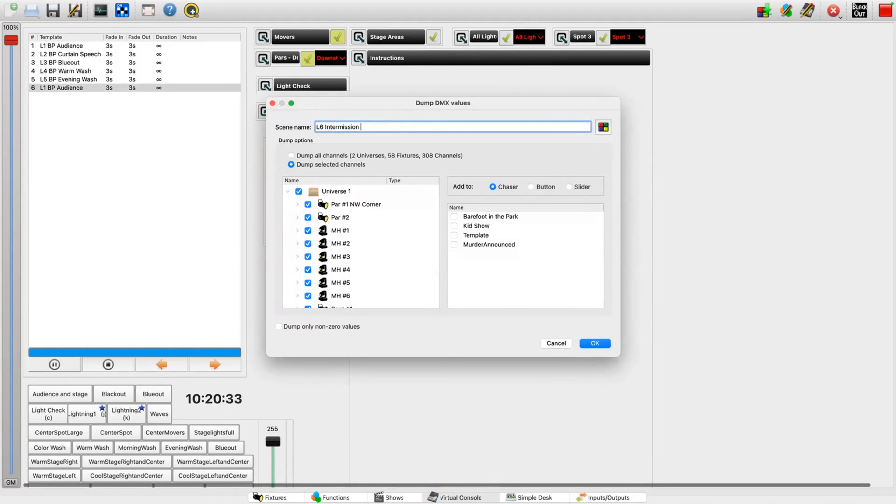
{"action": "left_click", "coordinate": [454, 216]}
{"action": "left_click", "coordinate": [595, 343]}
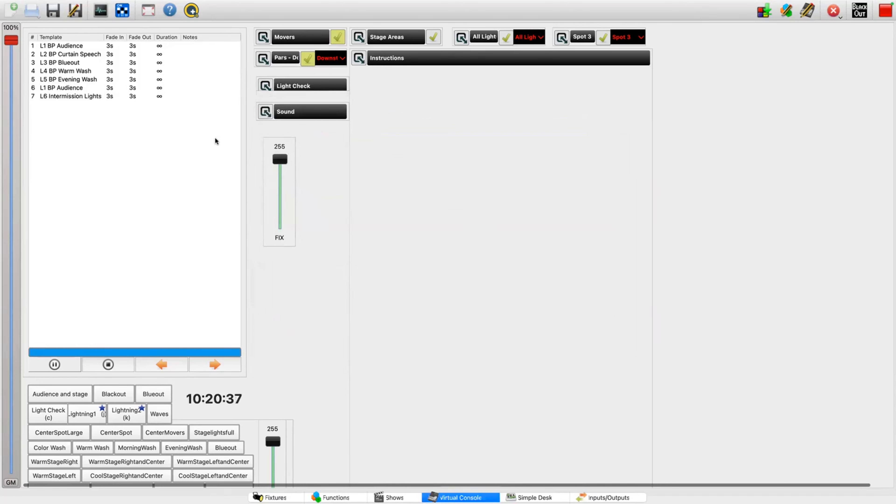
Step: In design mode, remove the repeated L1 BP Audience step 6 from the Barefoot in the Park chaser and return to the Virtual Console
{"action": "left_click", "coordinate": [882, 10]}
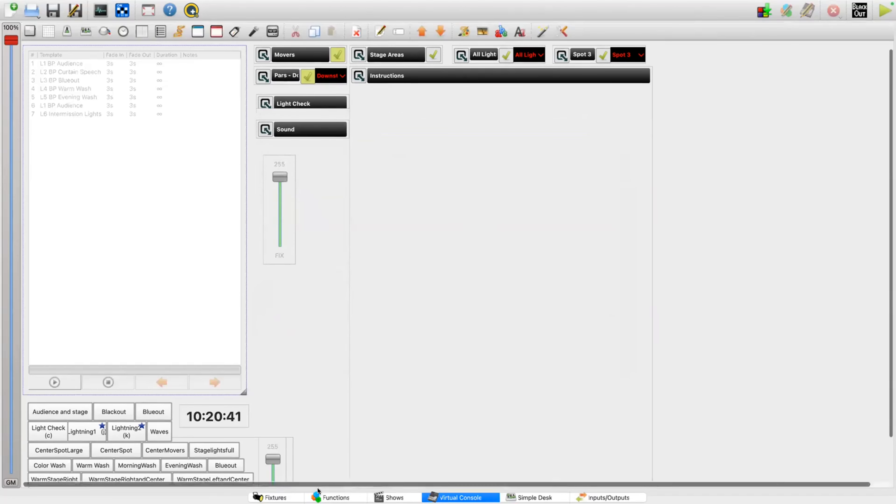
{"action": "left_click", "coordinate": [332, 498]}
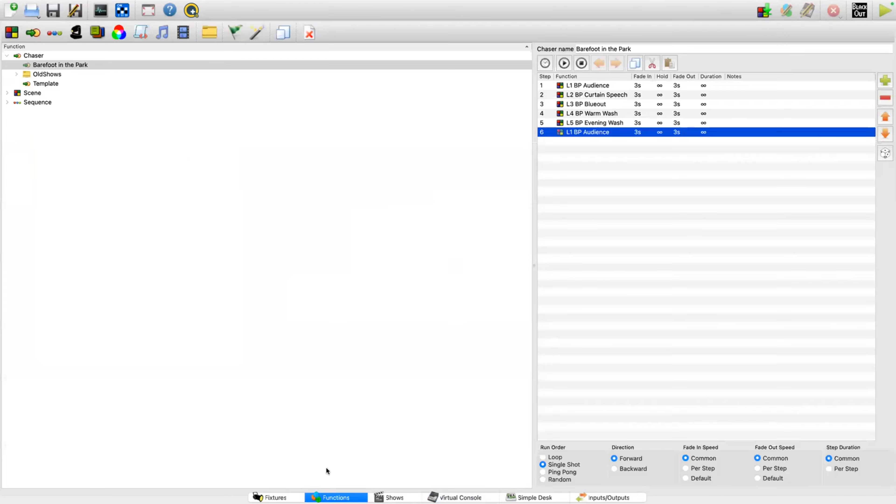
{"action": "left_click", "coordinate": [53, 84]}
{"action": "left_click", "coordinate": [55, 66]}
{"action": "left_click", "coordinate": [582, 132]}
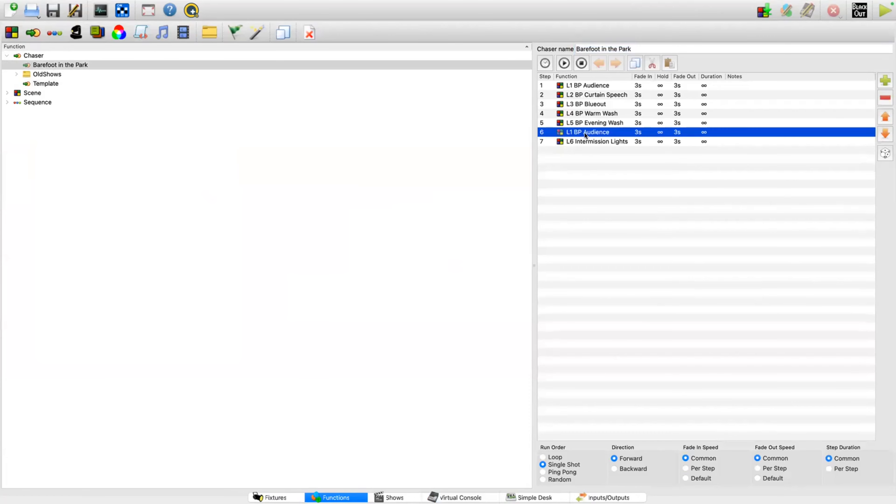
{"action": "left_click", "coordinate": [884, 99]}
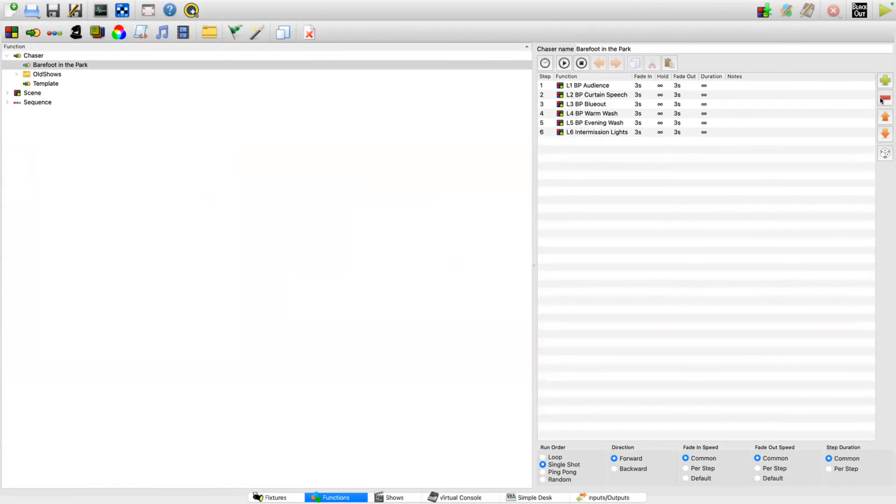
{"action": "left_click", "coordinate": [412, 498]}
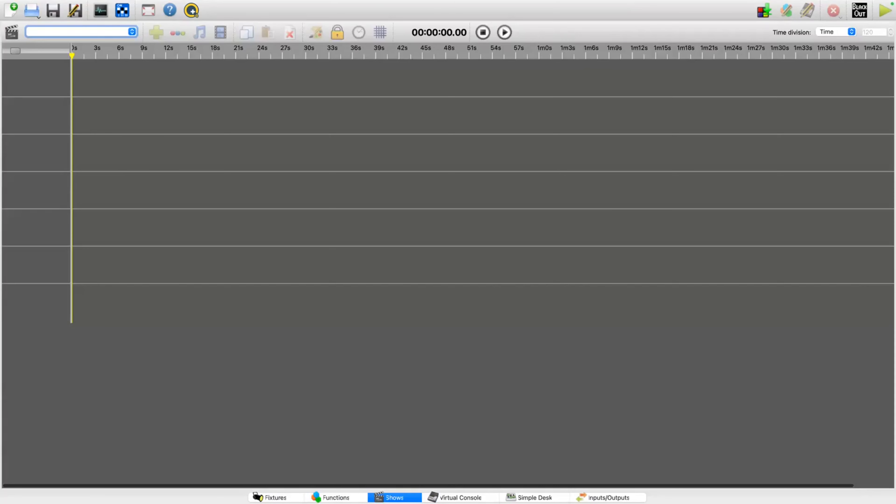
{"action": "left_click", "coordinate": [486, 497]}
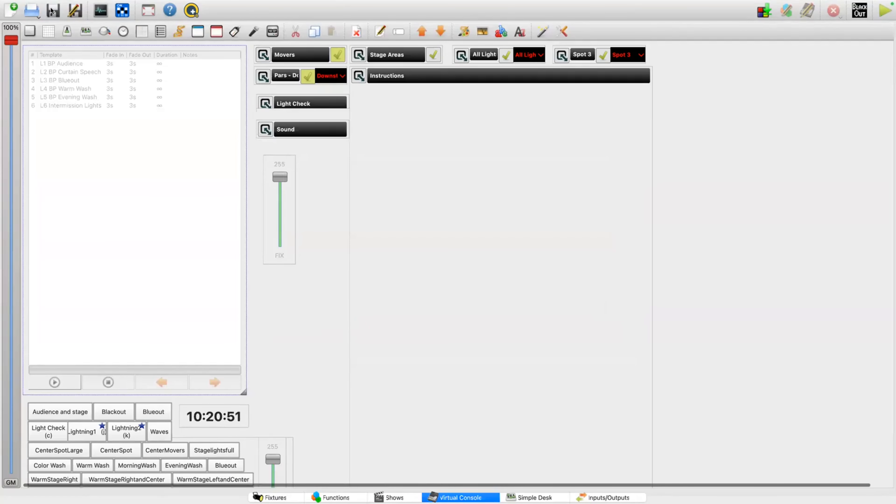